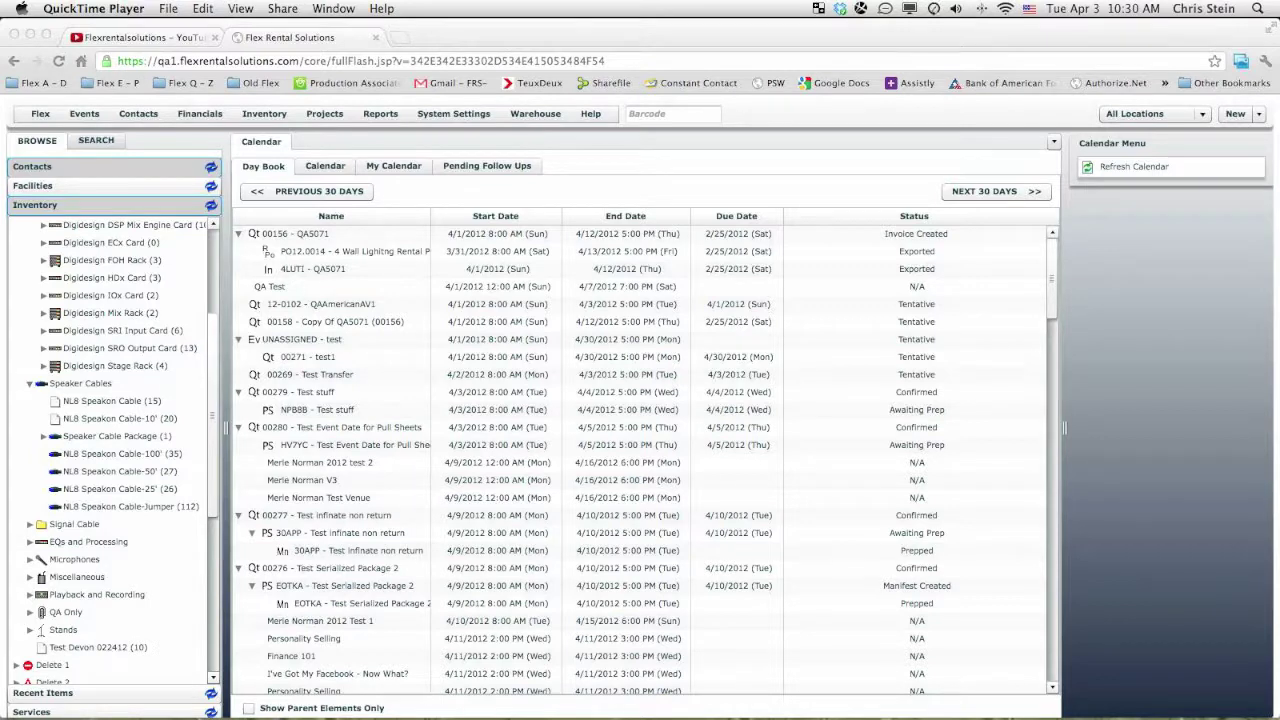
# Open the Departments list under System Settings, showing Audio, Lighting, Staging and other departments
pyautogui.click(474, 118)
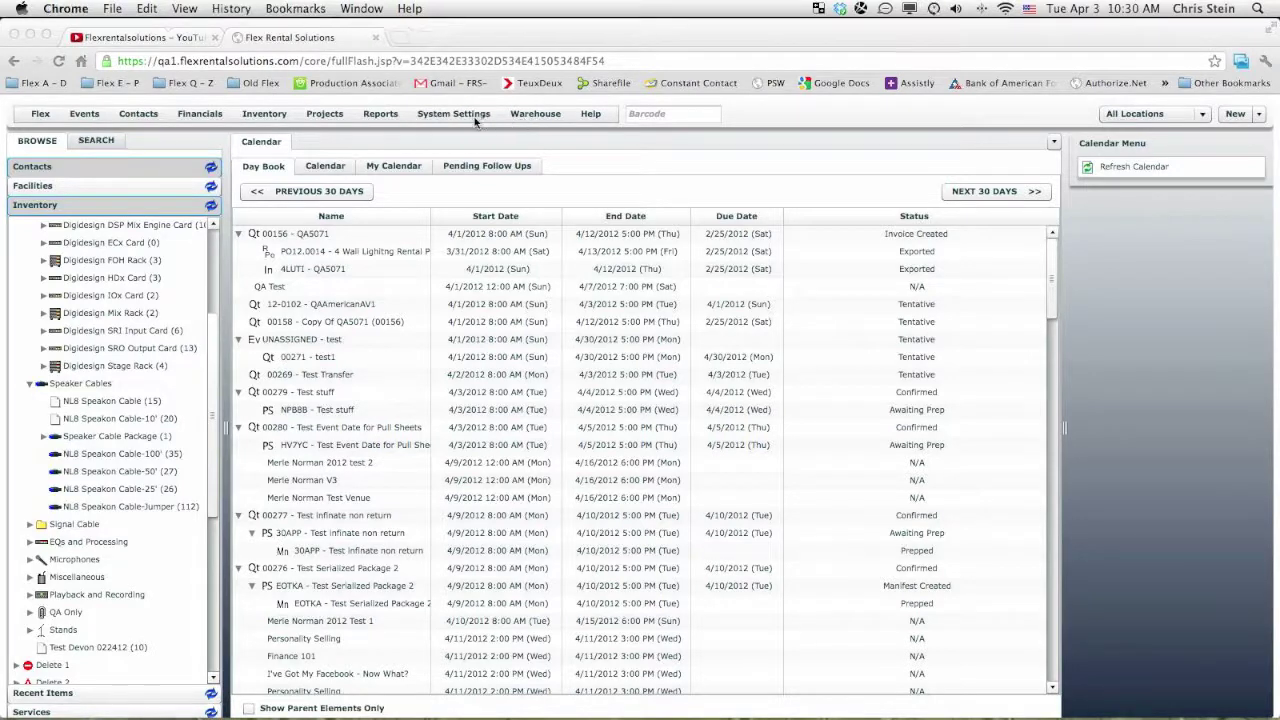
pyautogui.click(474, 118)
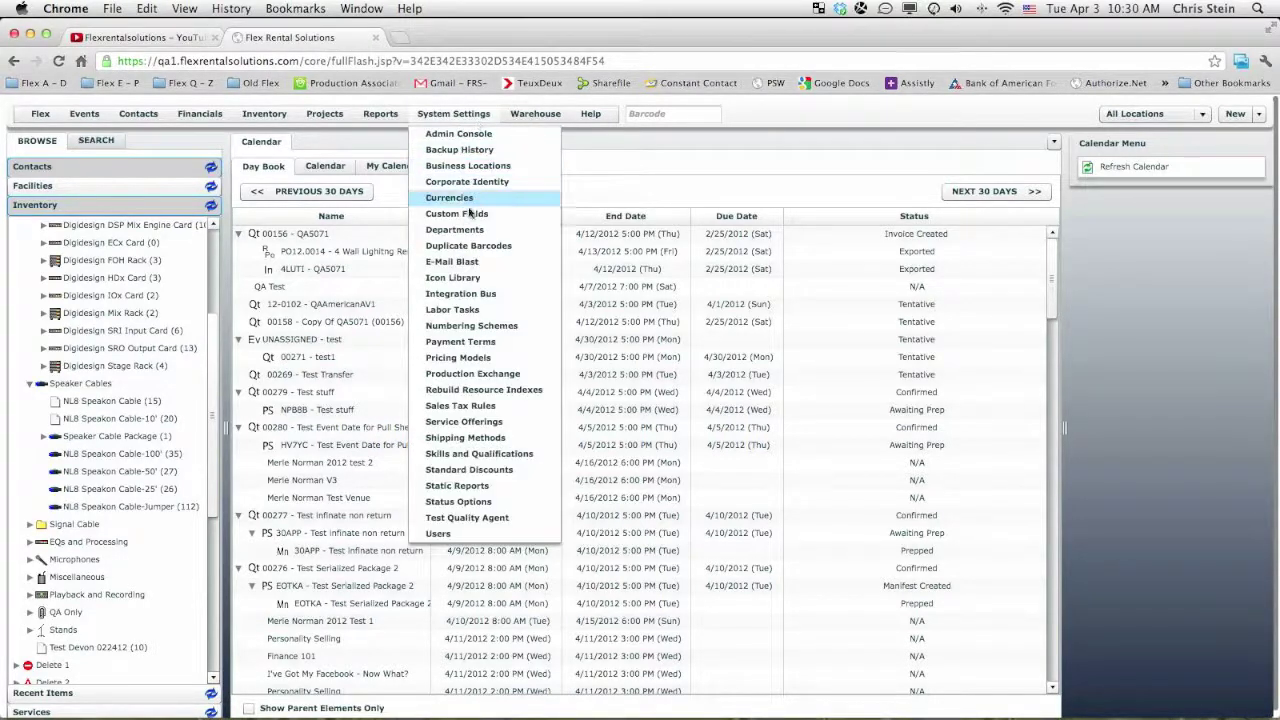
pyautogui.click(465, 232)
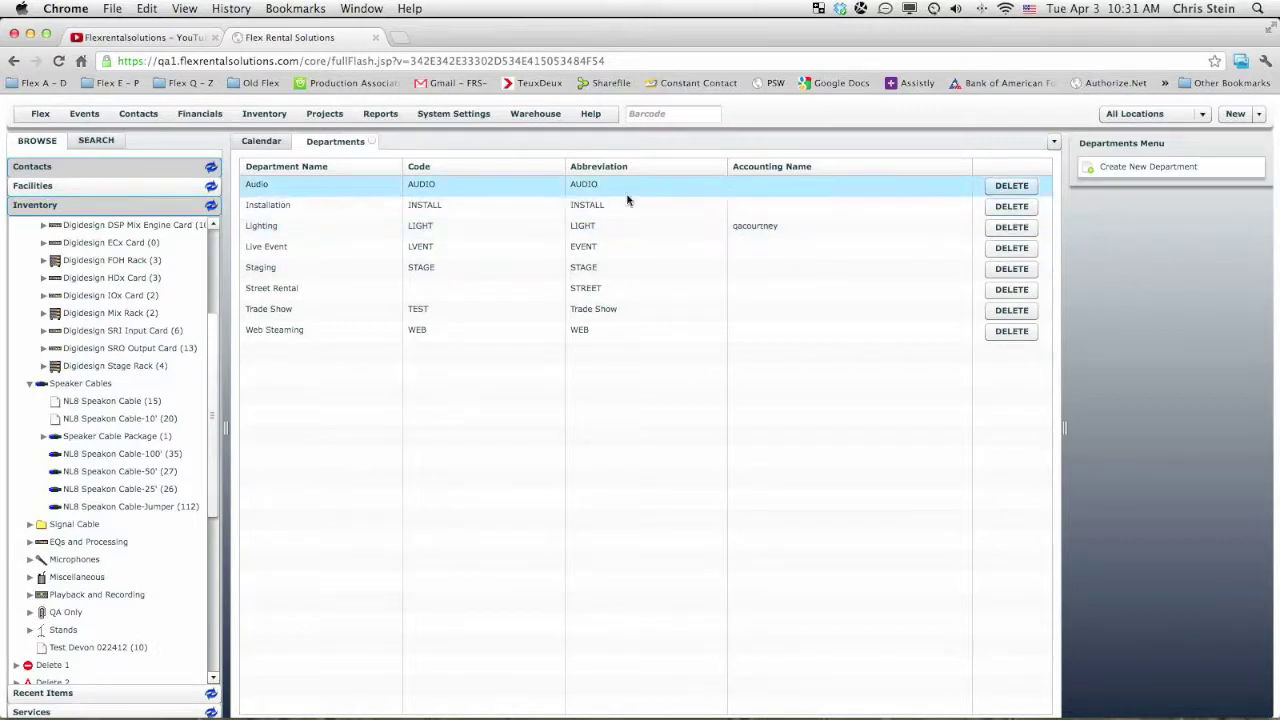
# Open the Quote element definition from Projects > Project Elements for editing
pyautogui.click(333, 116)
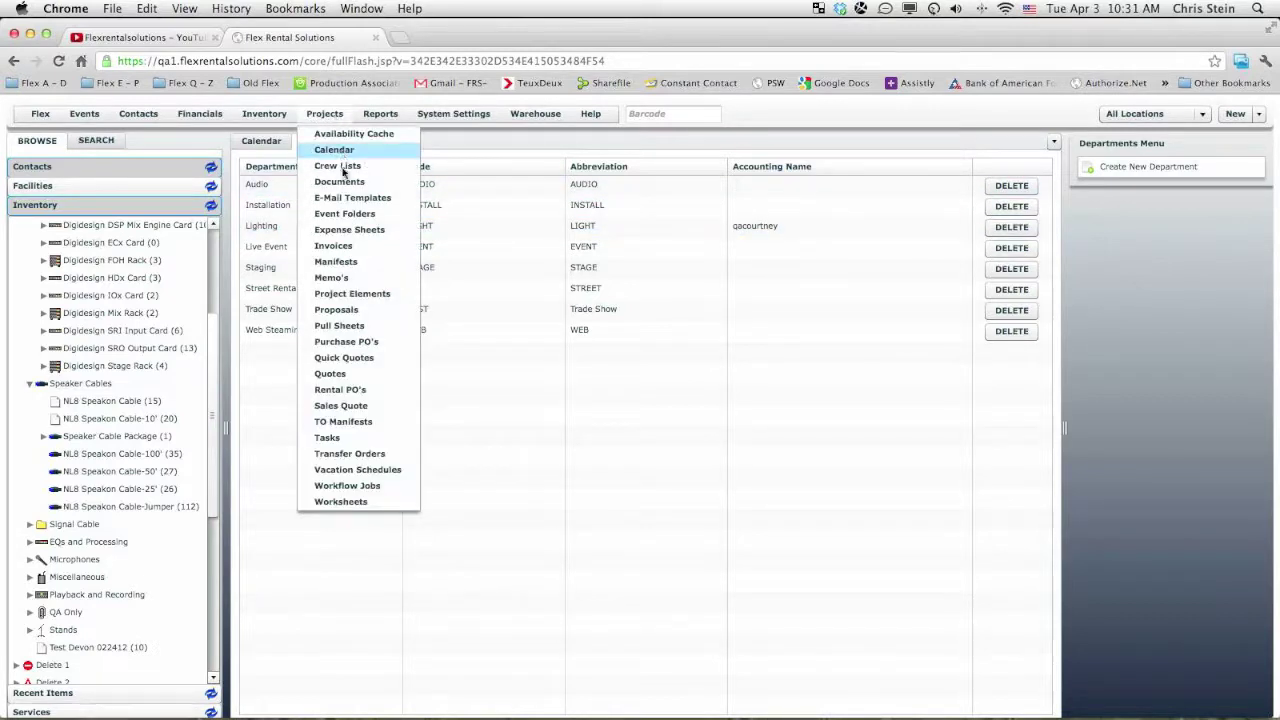
pyautogui.click(358, 294)
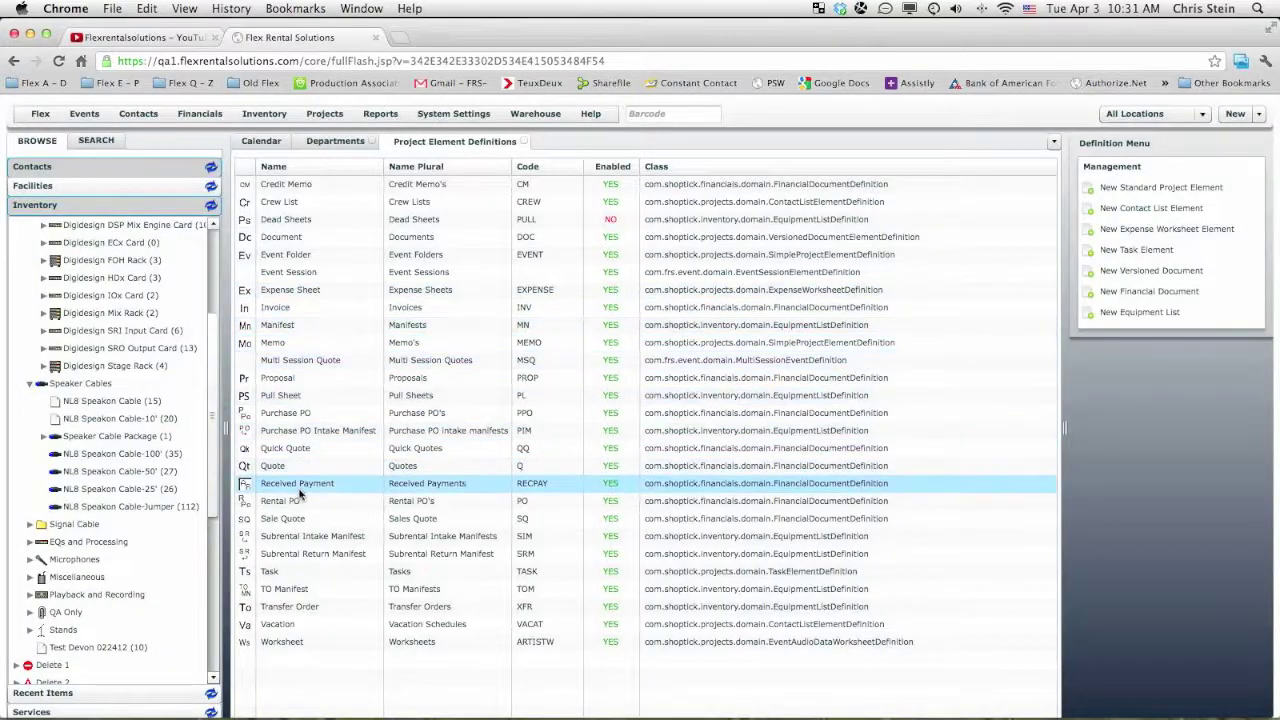
pyautogui.click(276, 471)
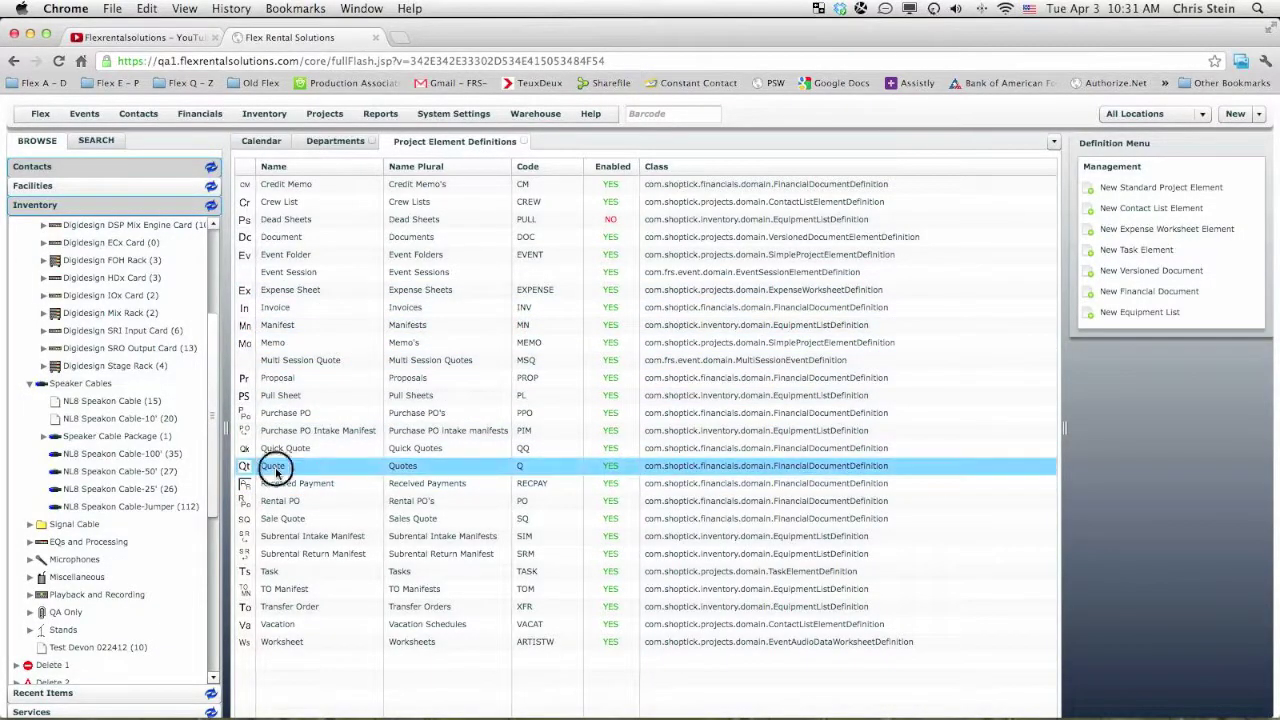
pyautogui.doubleClick(276, 471)
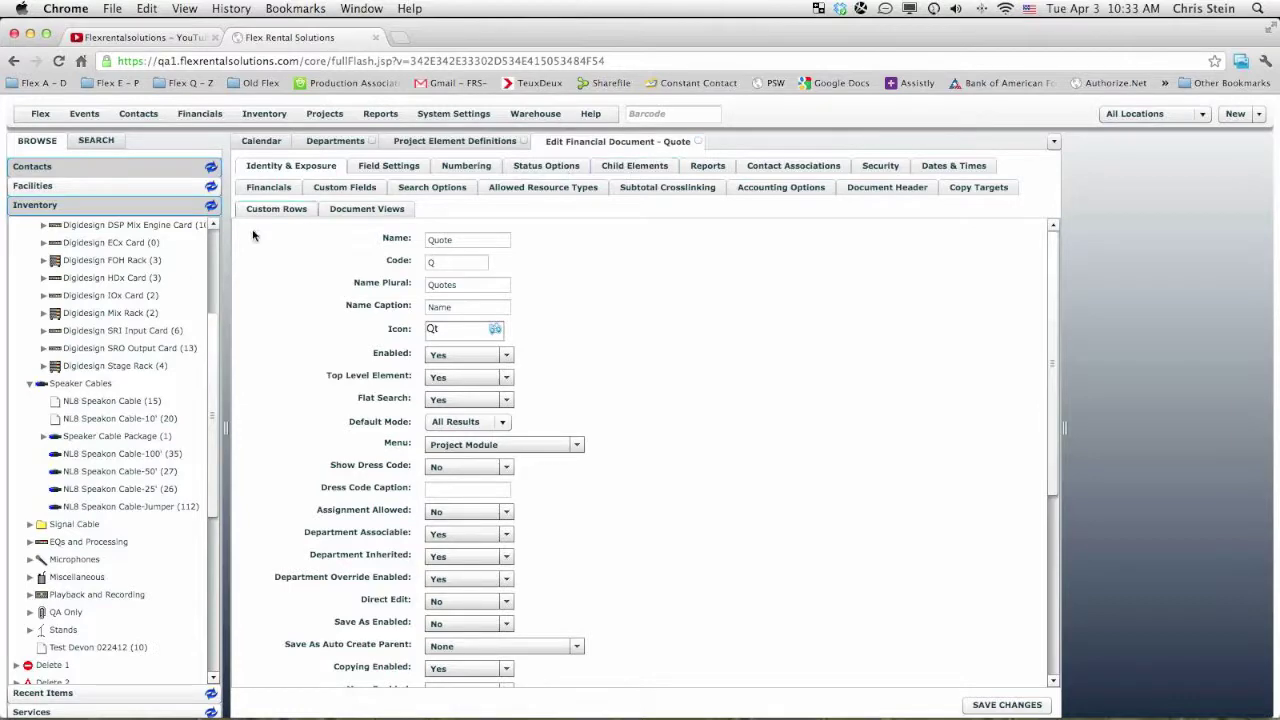
# Open the LDI Booth quote from Recent Items, then show the Quote definition's Document Views
pyautogui.click(48, 696)
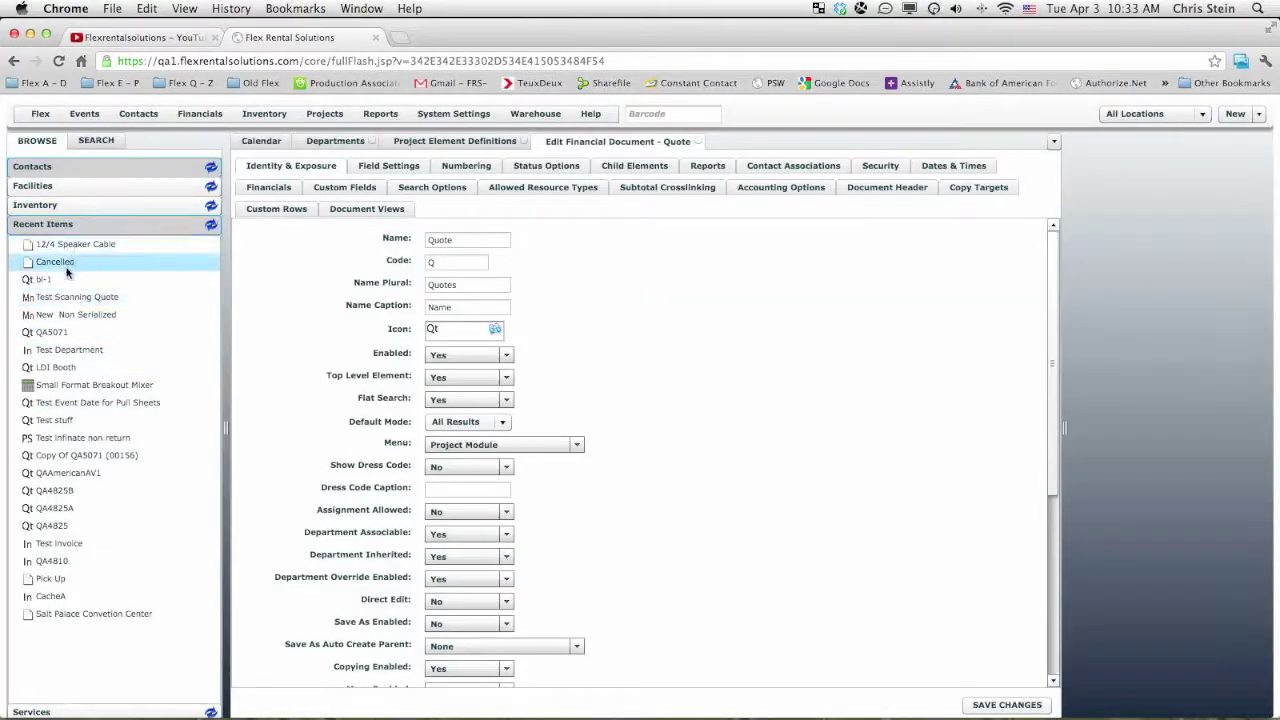
pyautogui.click(50, 365)
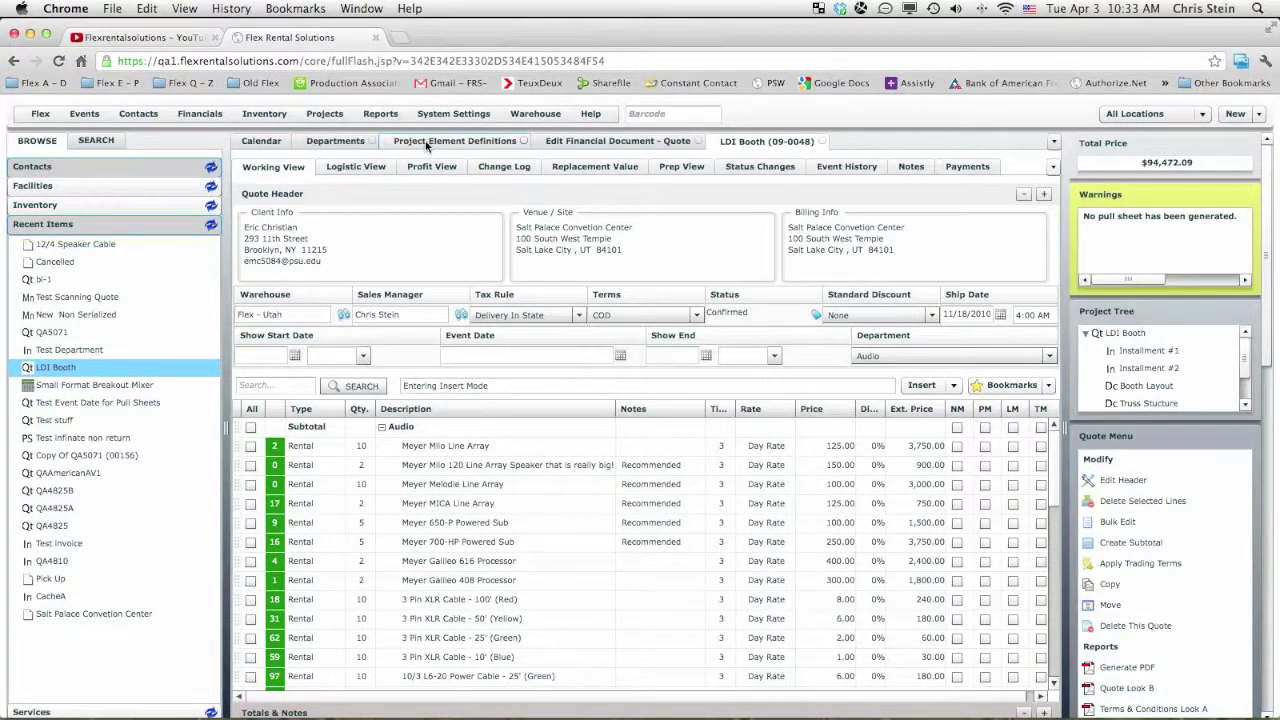
pyautogui.click(589, 148)
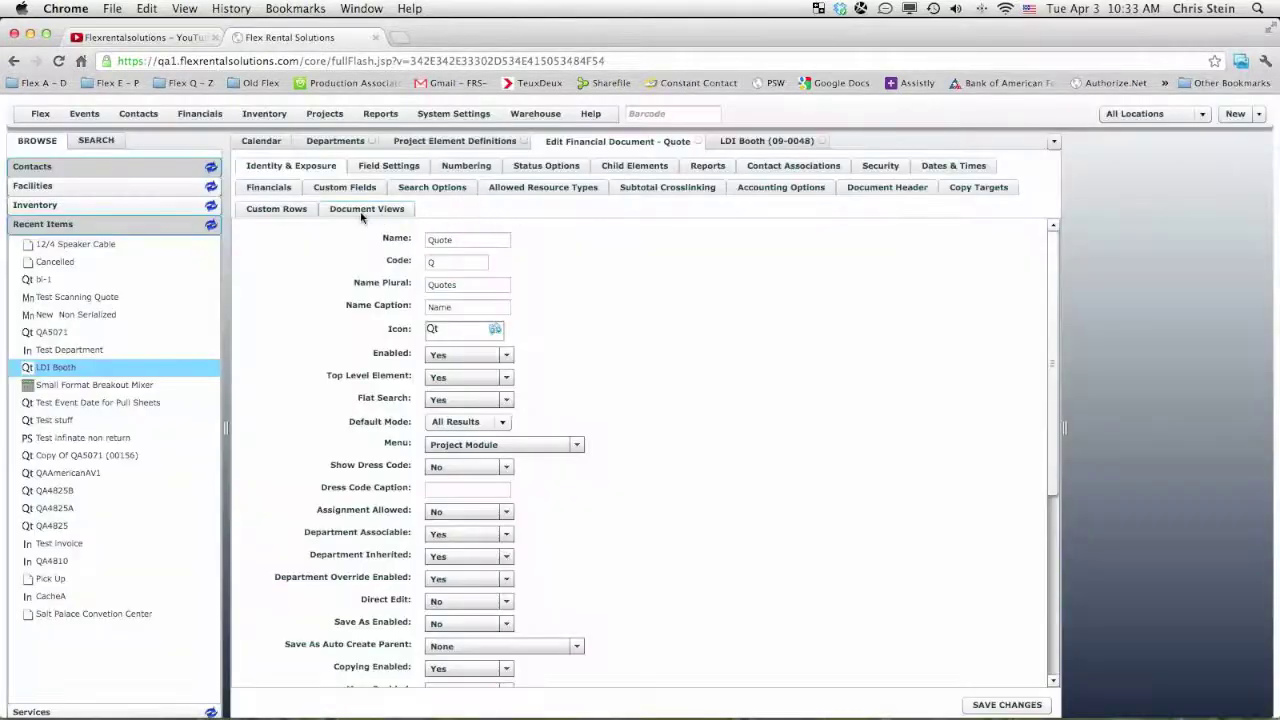
pyautogui.click(362, 216)
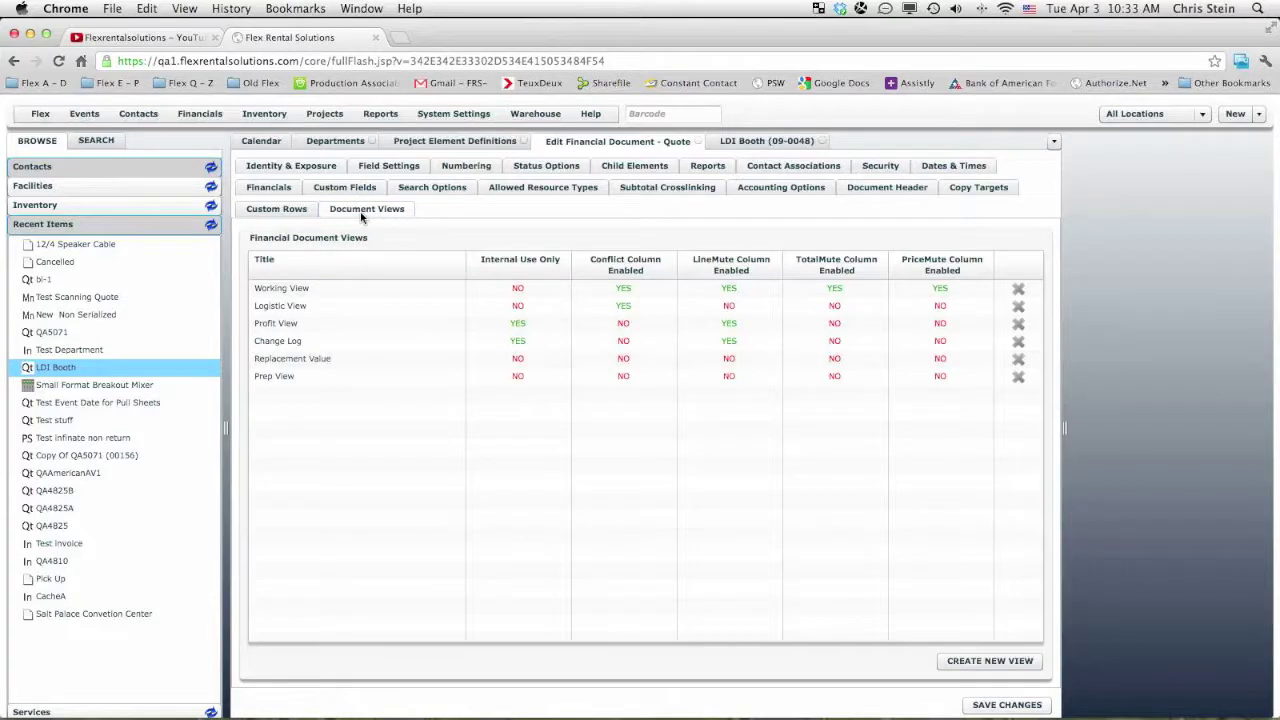
# Draft a Department header column in Working View (row 1, caption 'De', width 1), then cancel unsaved
pyautogui.doubleClick(311, 291)
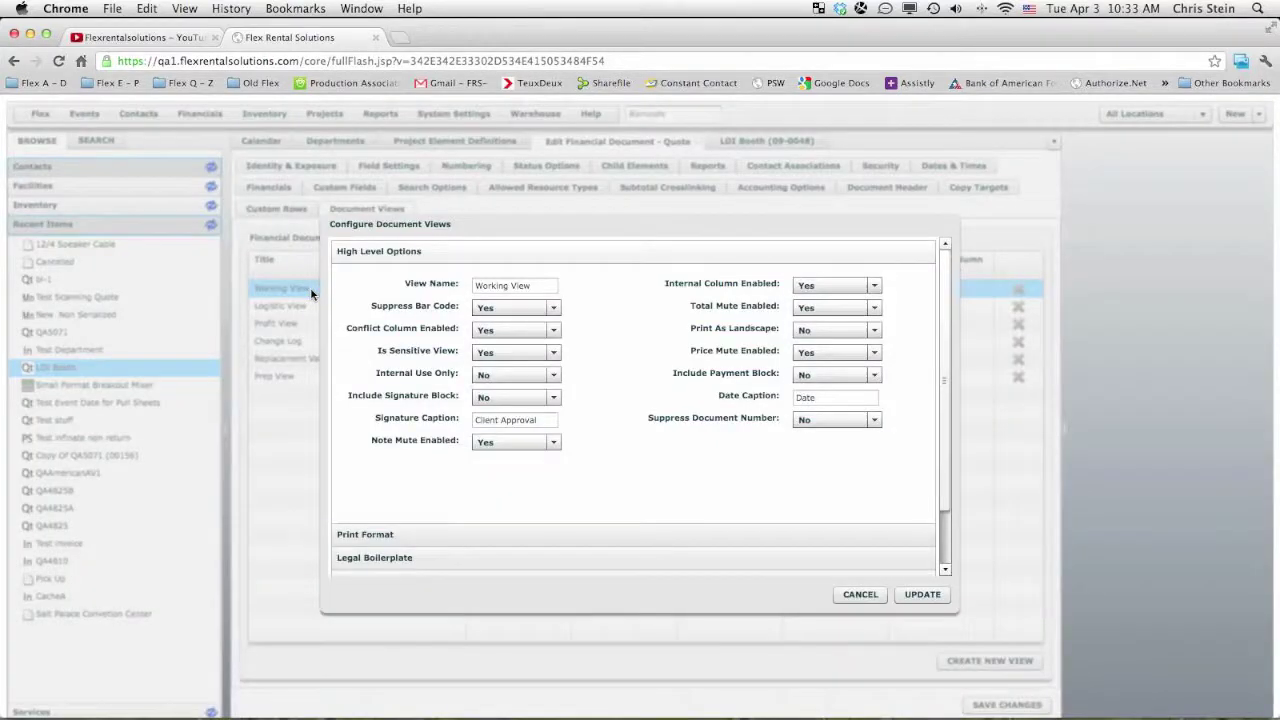
pyautogui.scroll(-2, 555, 570)
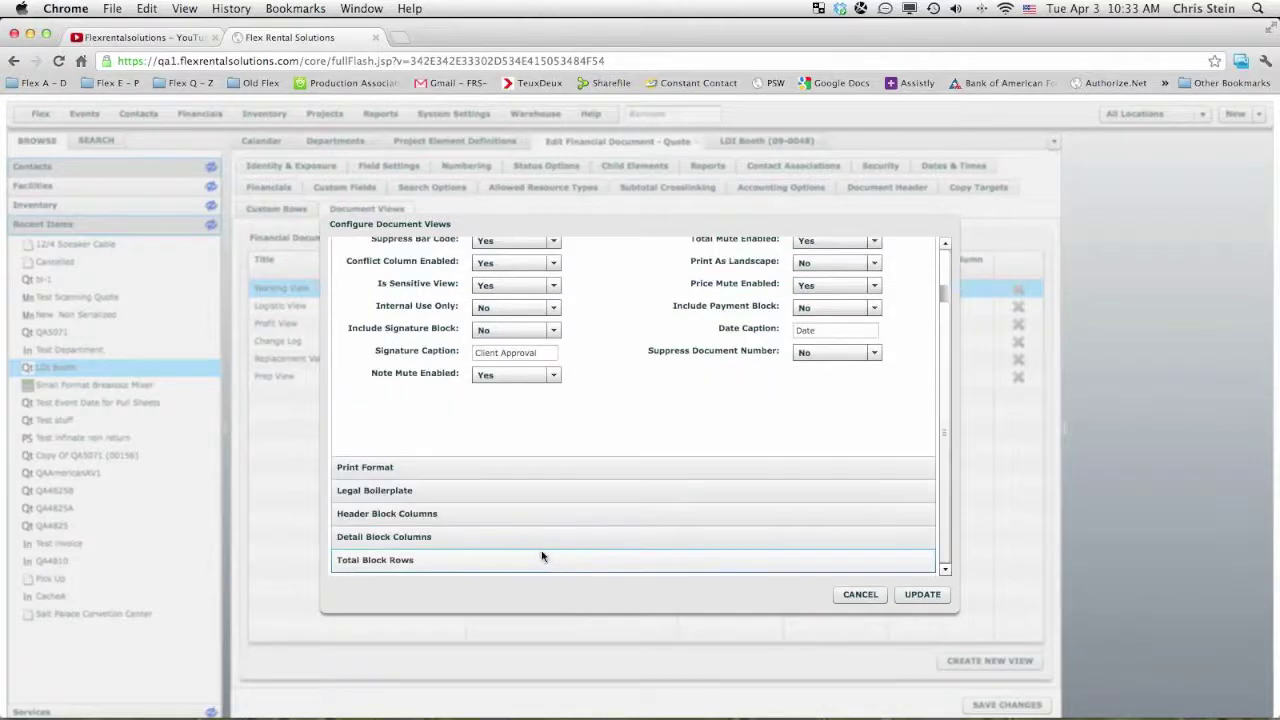
pyautogui.click(451, 514)
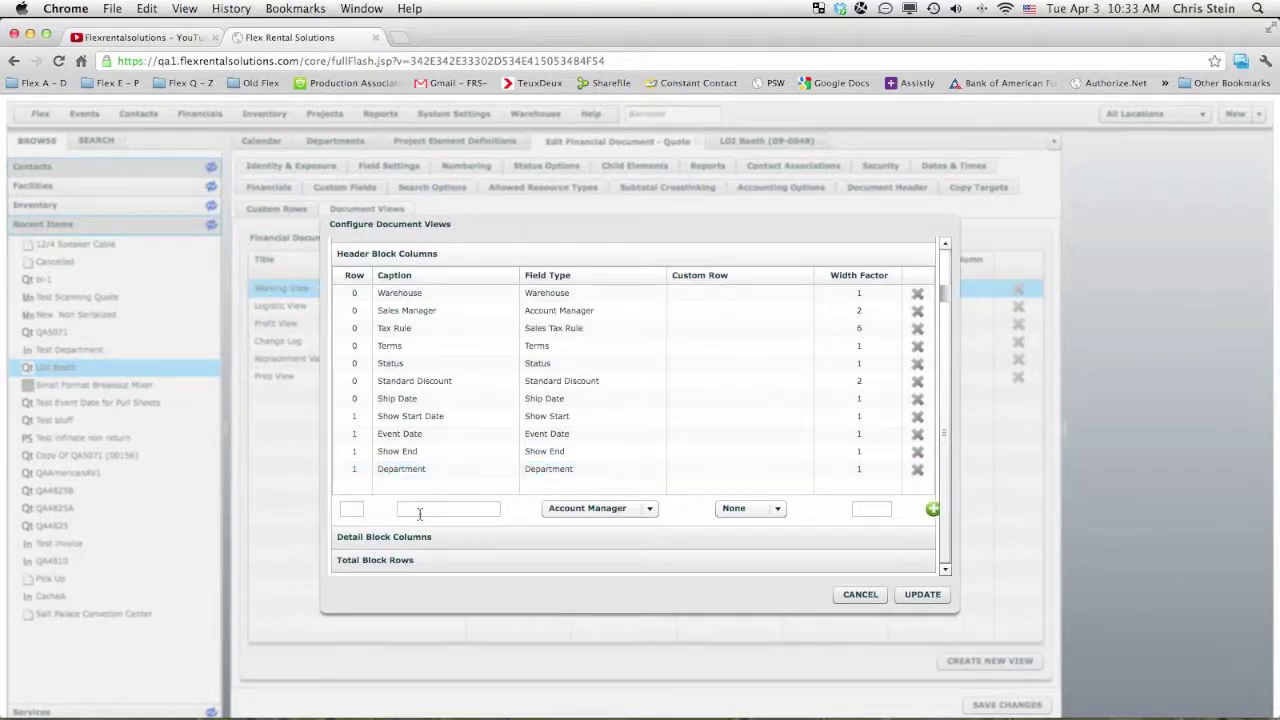
pyautogui.click(352, 508)
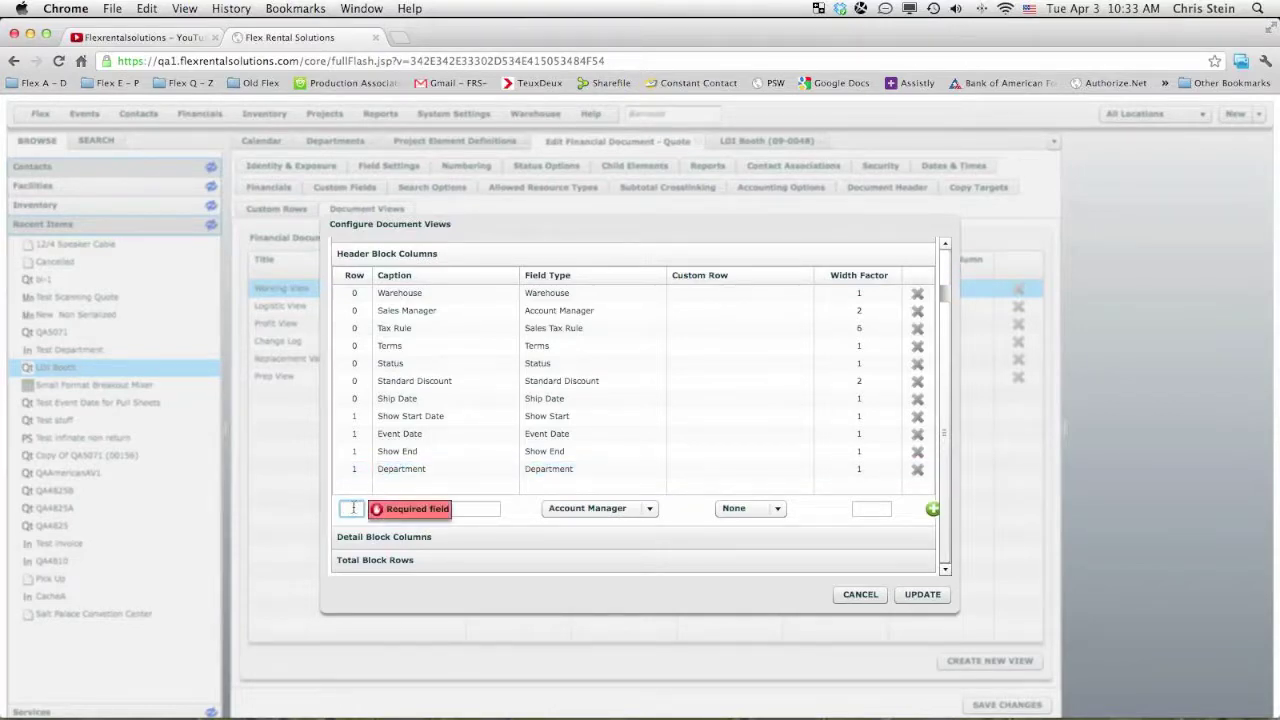
pyautogui.write('1')
pyautogui.click(414, 507)
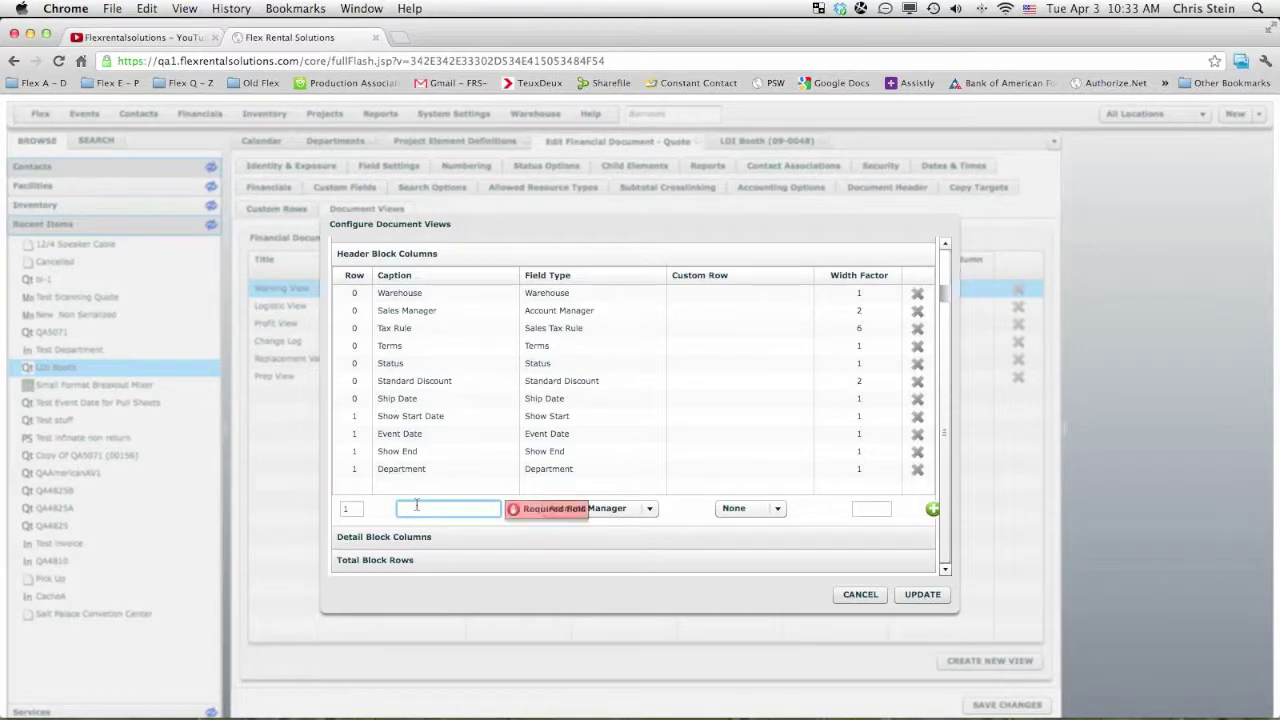
pyautogui.write('Department')
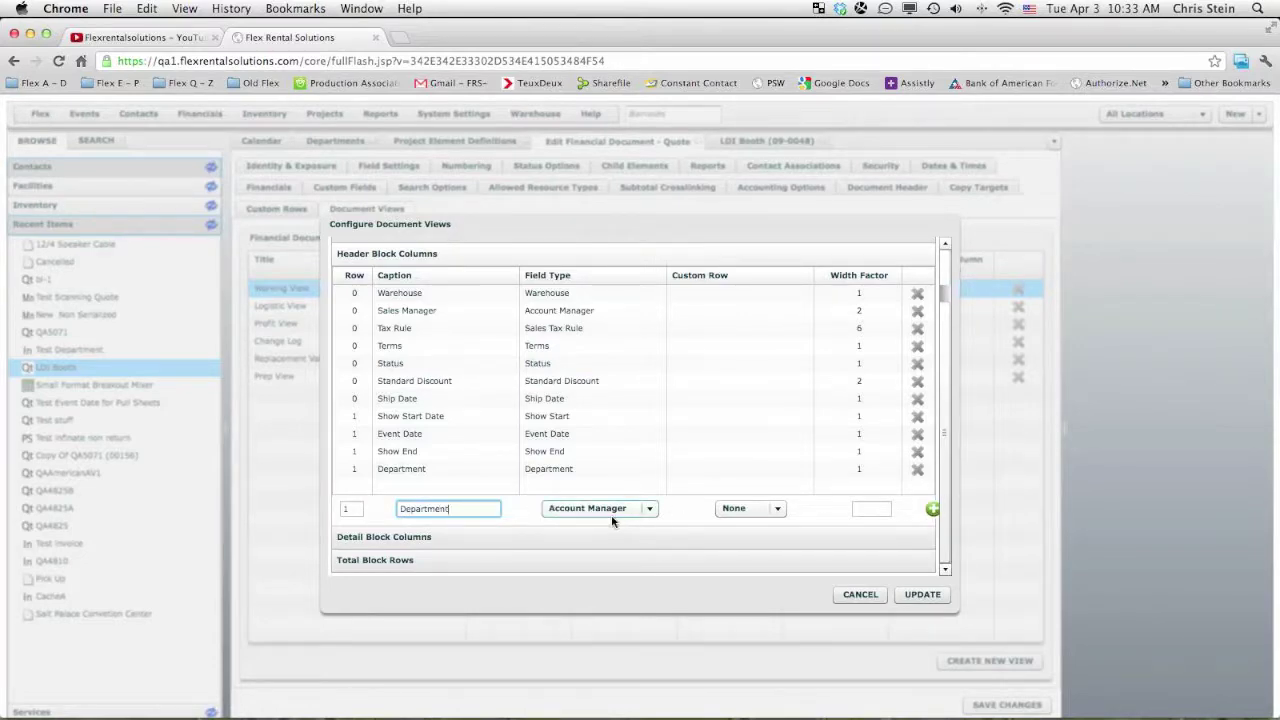
pyautogui.click(595, 508)
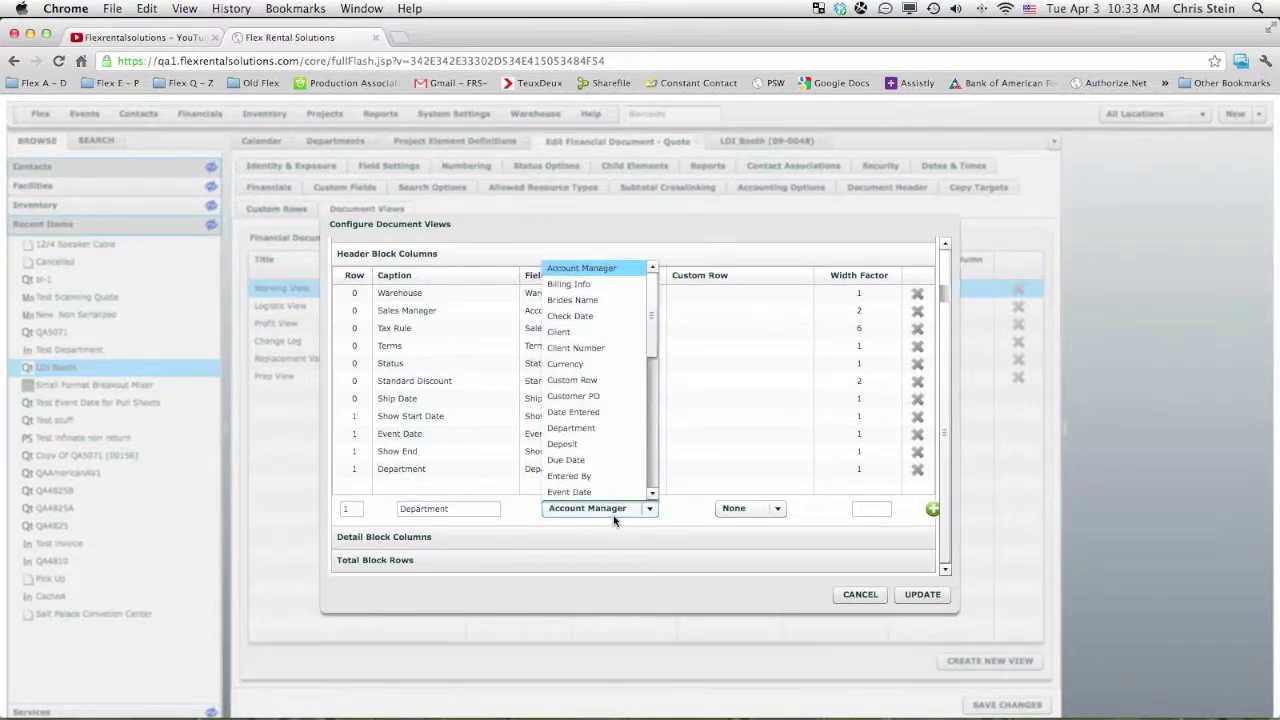
pyautogui.click(573, 430)
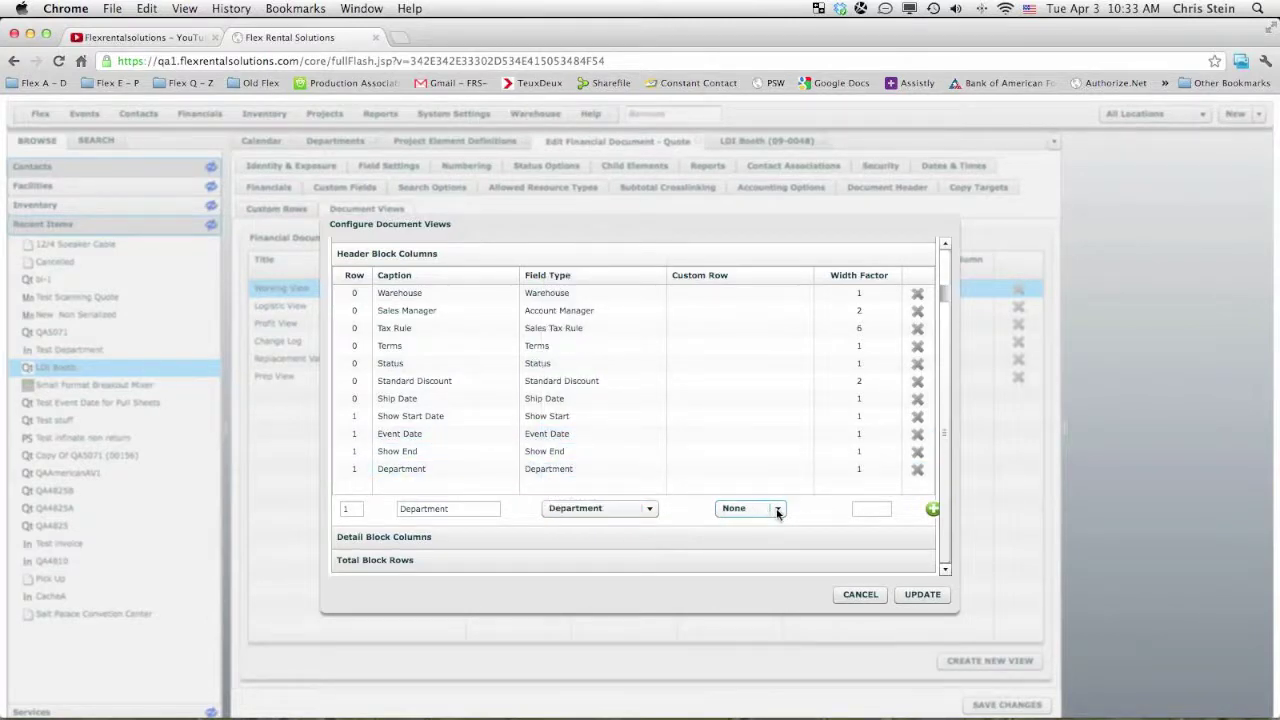
pyautogui.click(878, 511)
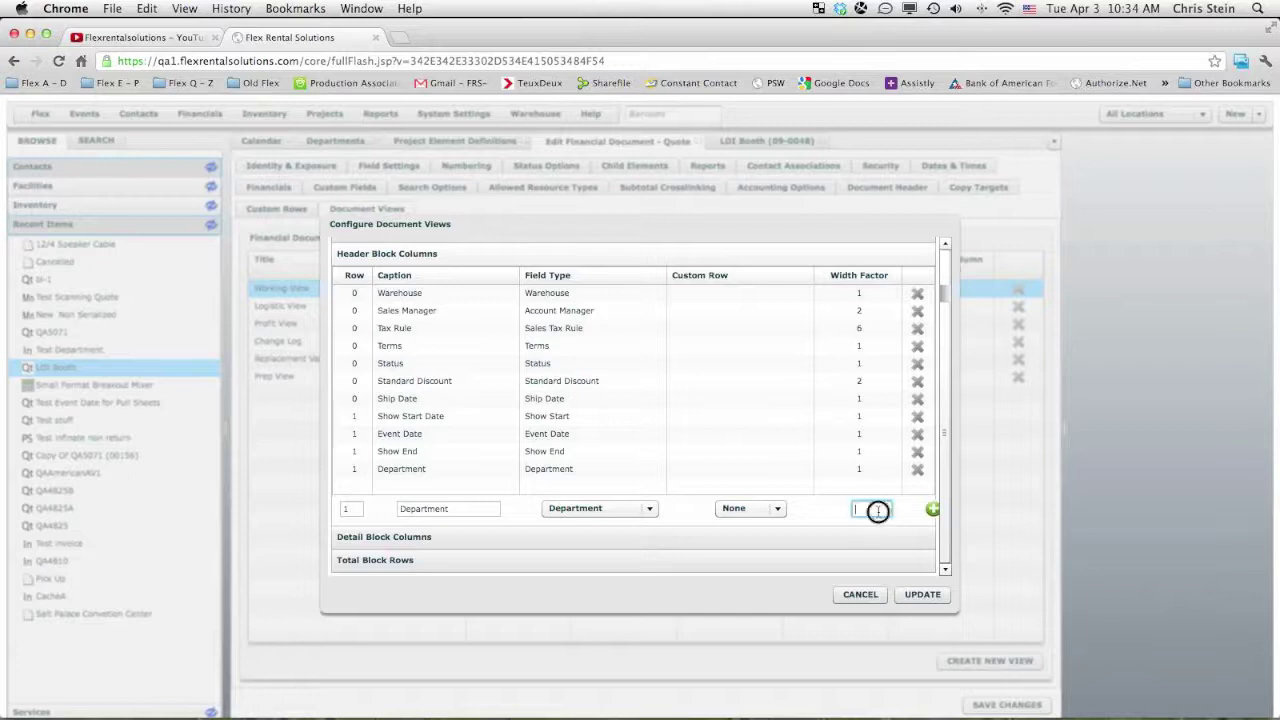
pyautogui.write('1')
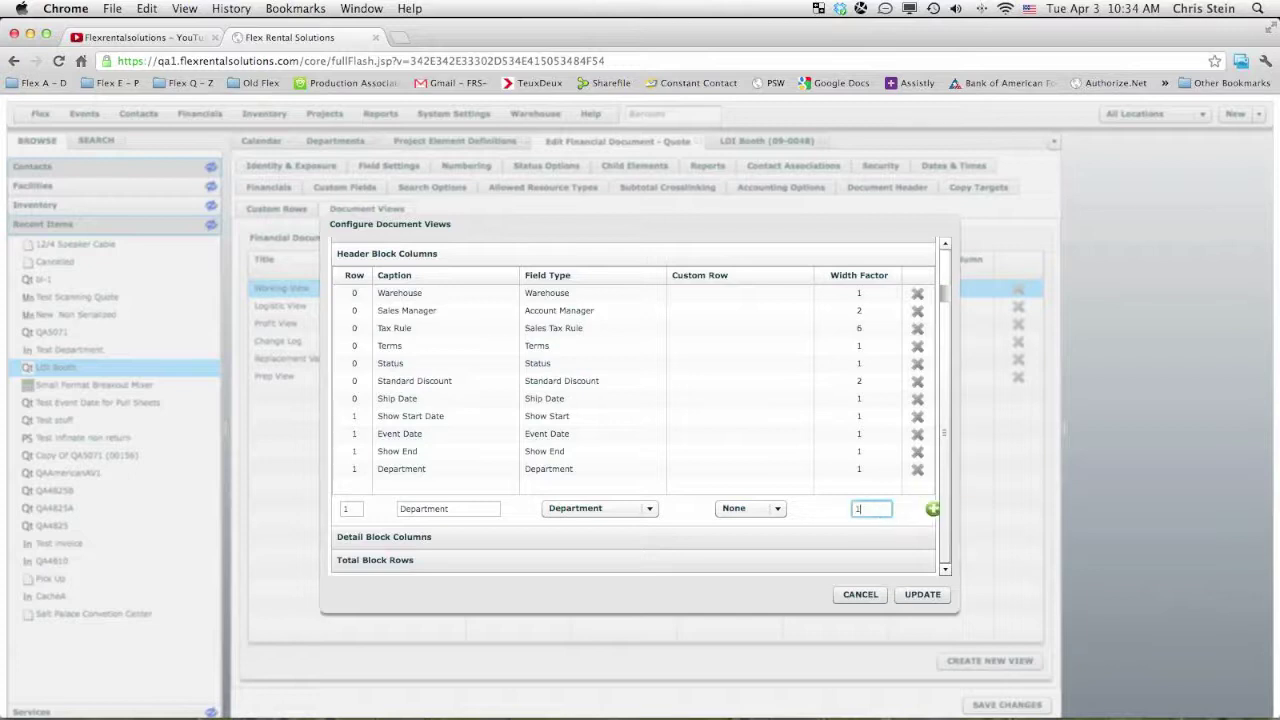
pyautogui.click(858, 595)
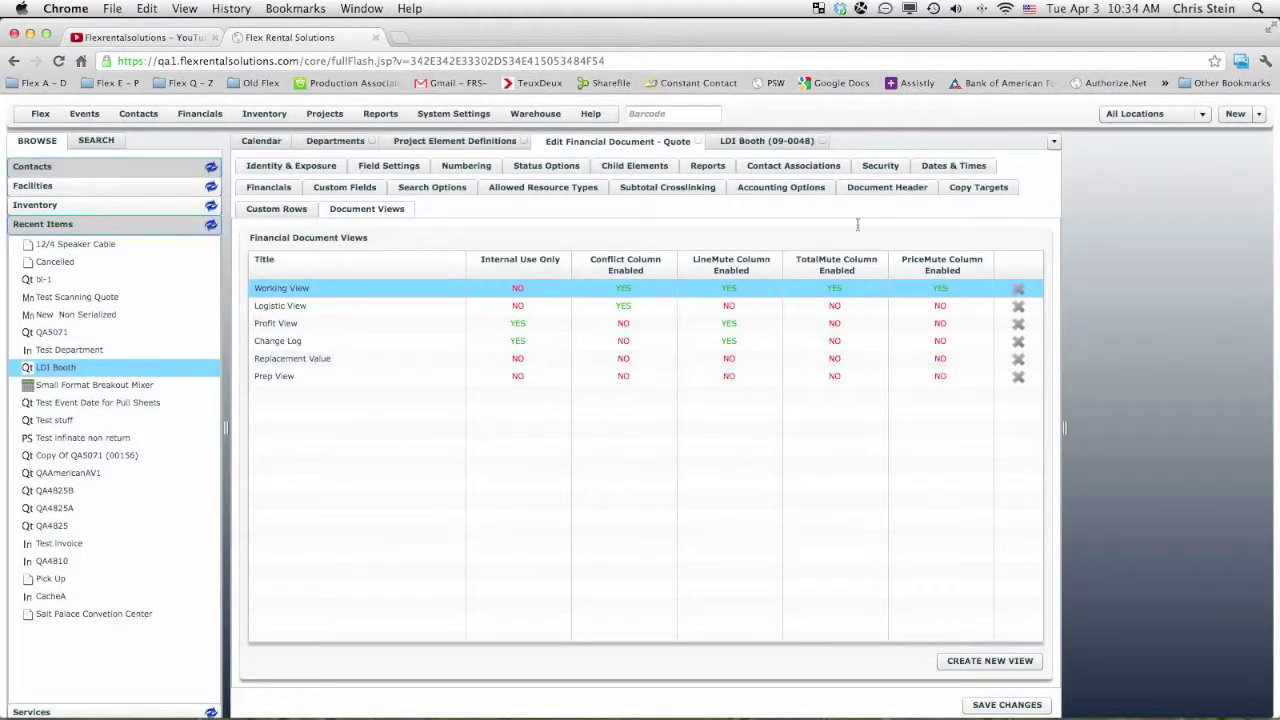
# Return to the LDI Booth tab and open the Quotes search list with its Department column
pyautogui.click(762, 141)
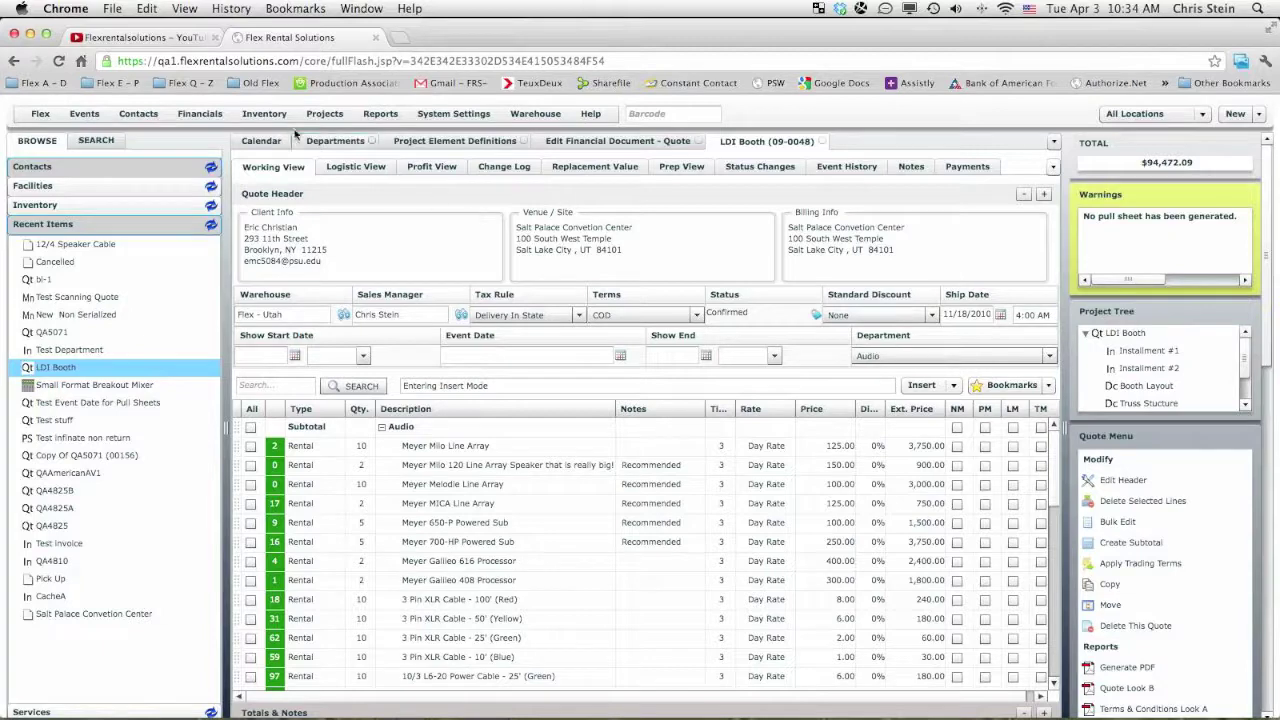
pyautogui.click(322, 114)
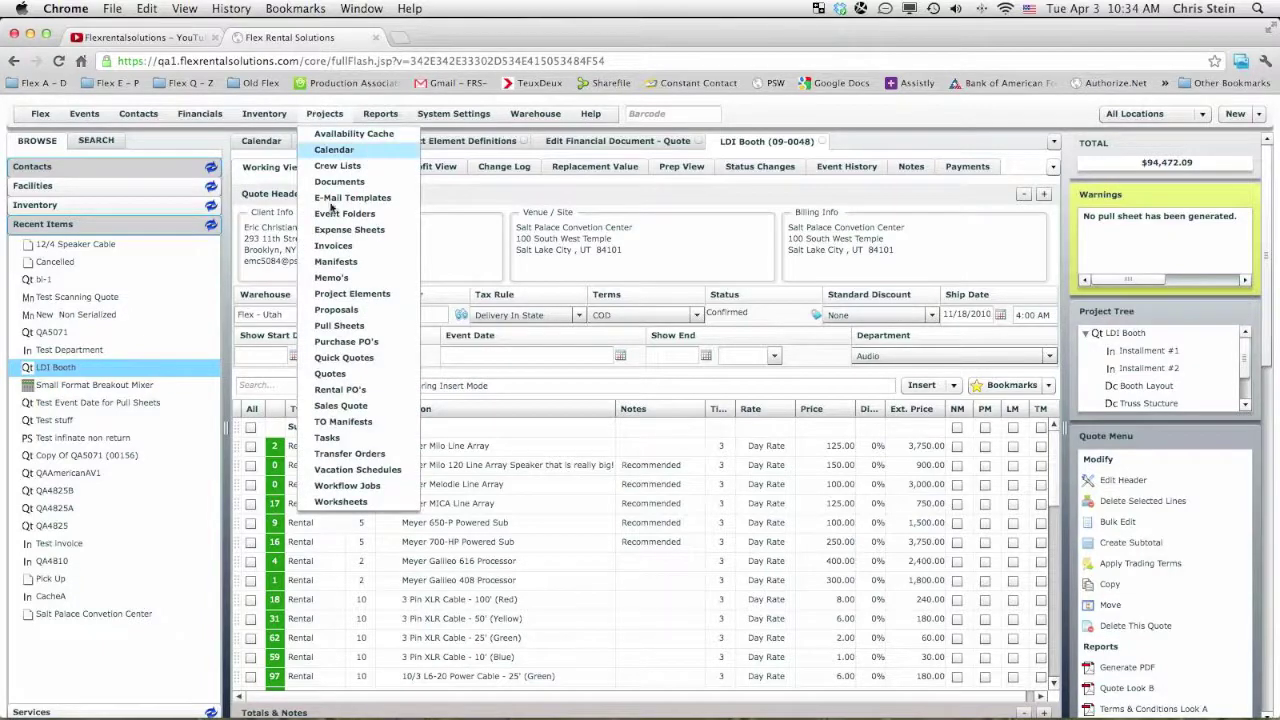
pyautogui.click(342, 374)
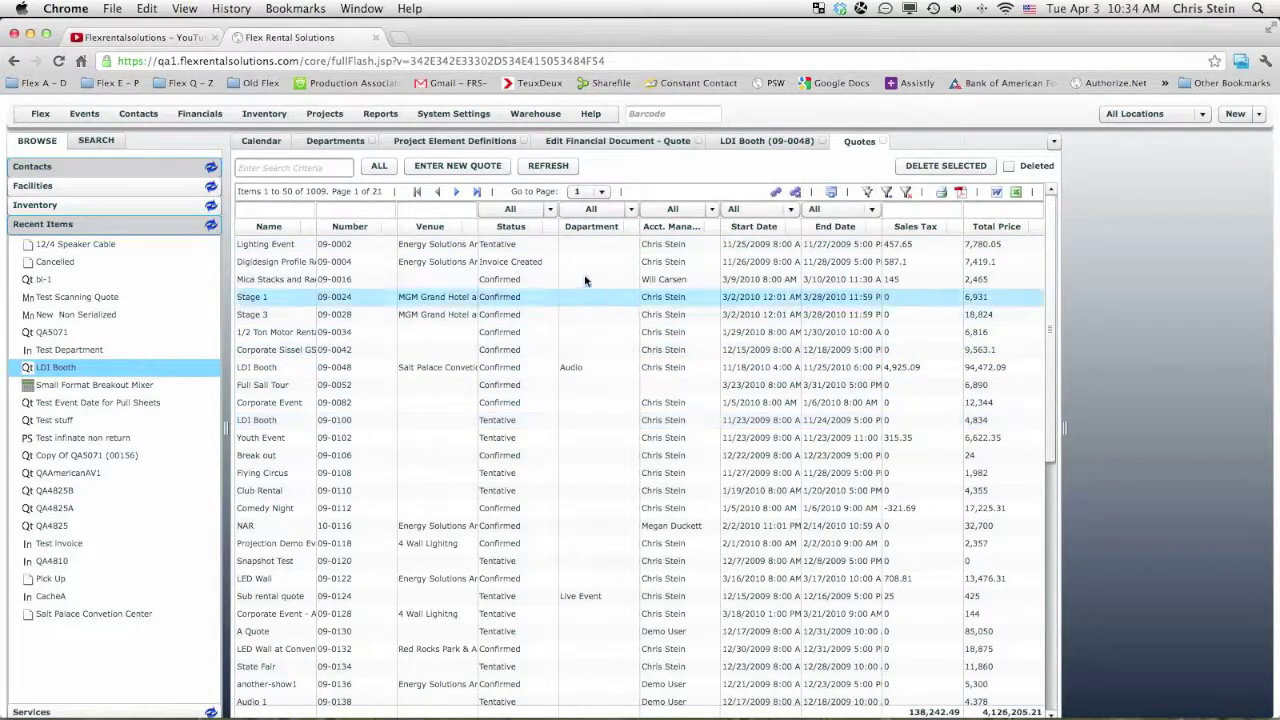
pyautogui.click(631, 210)
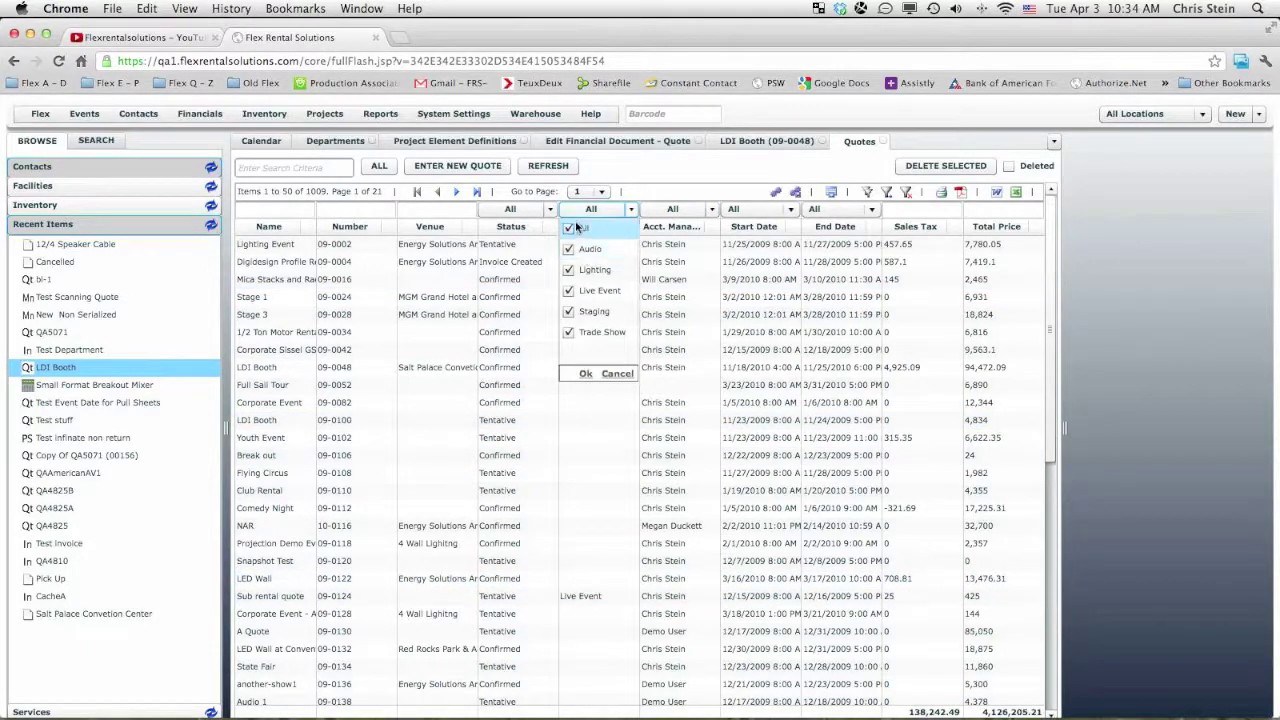
# Filter the Quotes list to only the Live Event department, then sort by start date and department
pyautogui.click(591, 210)
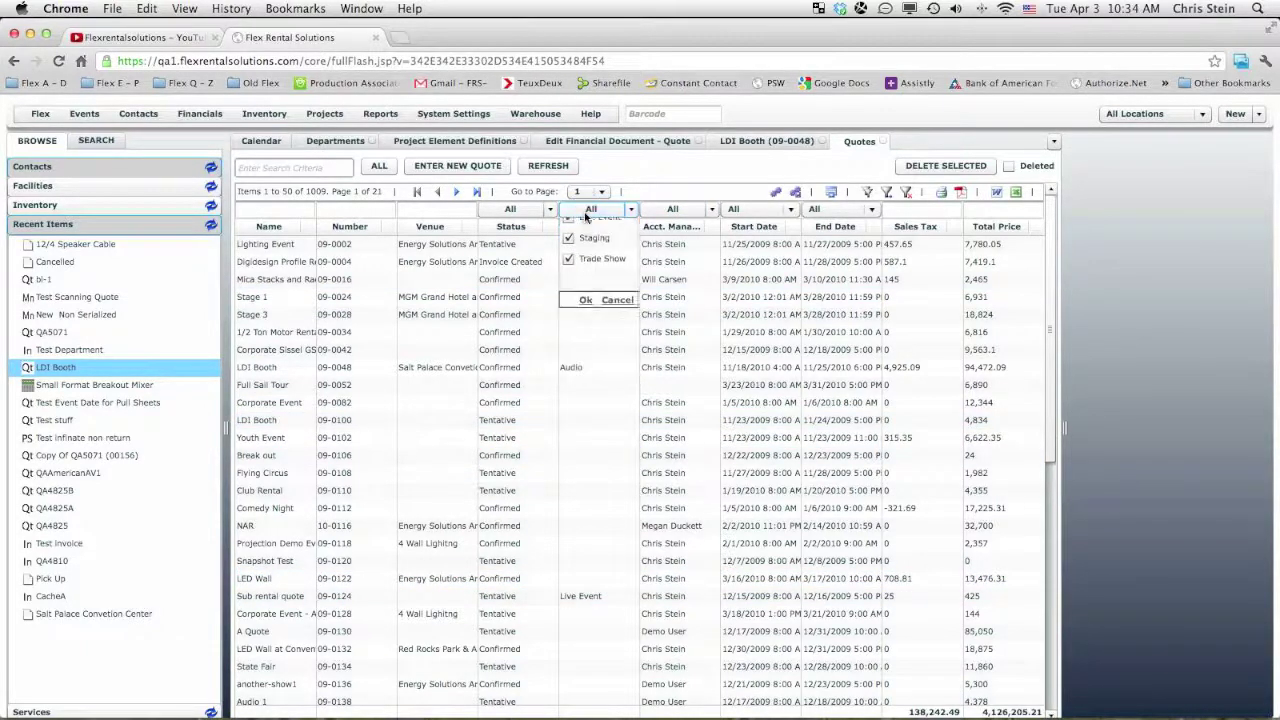
pyautogui.click(631, 210)
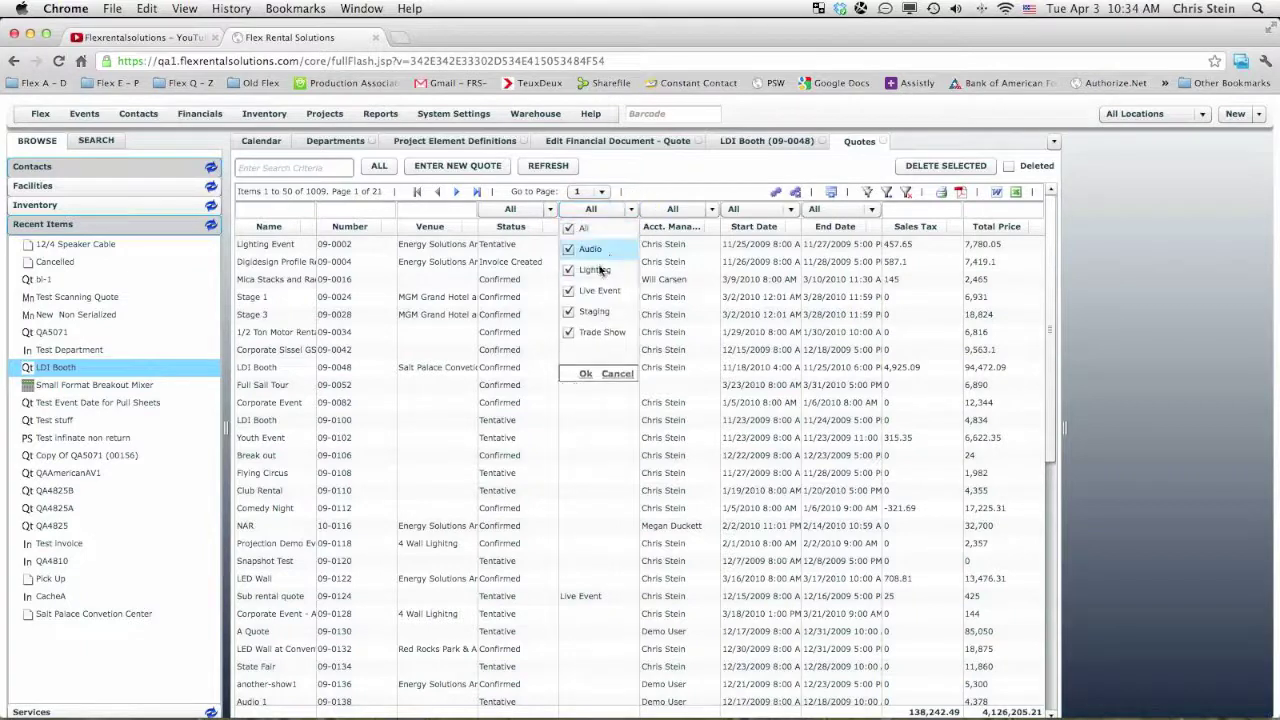
pyautogui.click(569, 231)
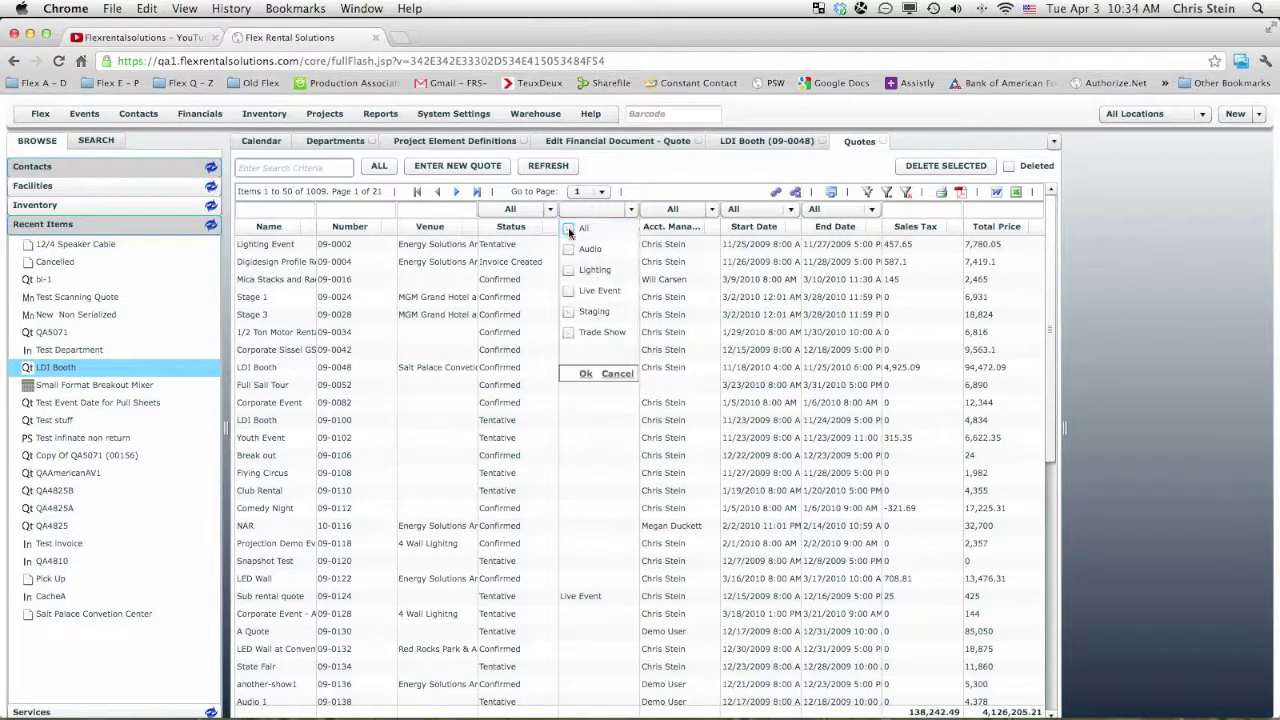
pyautogui.click(569, 291)
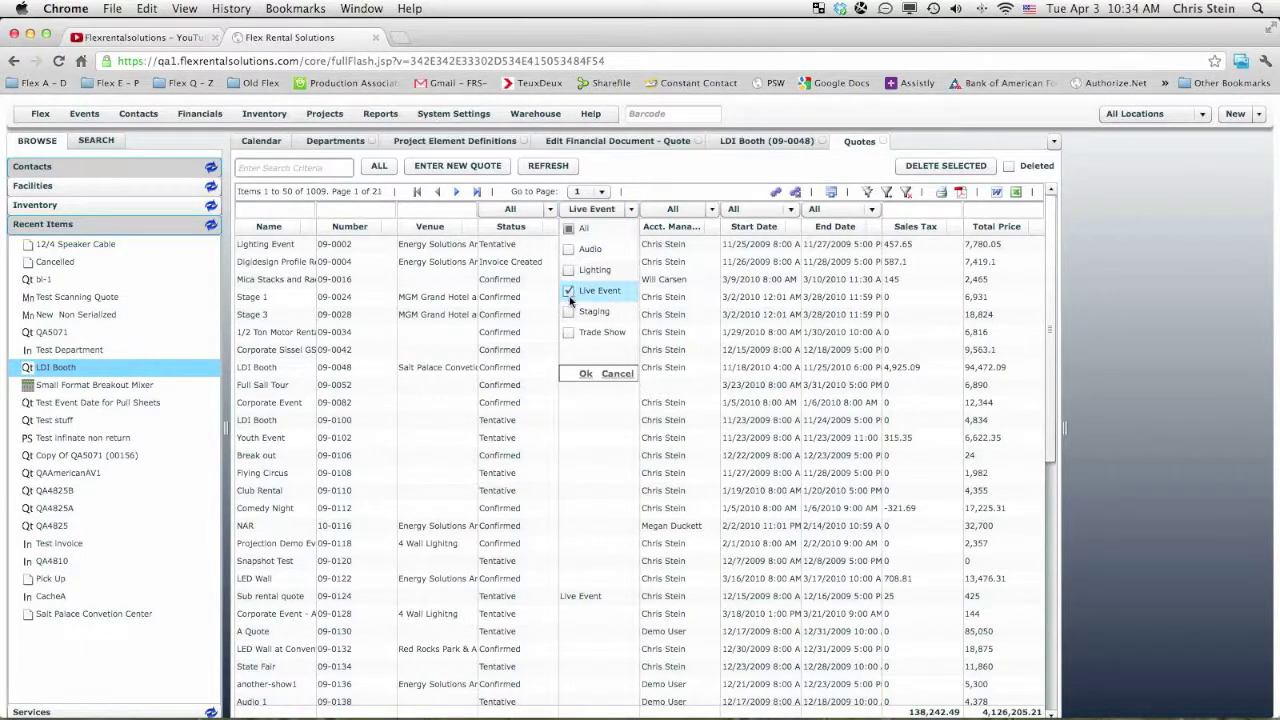
pyautogui.click(586, 374)
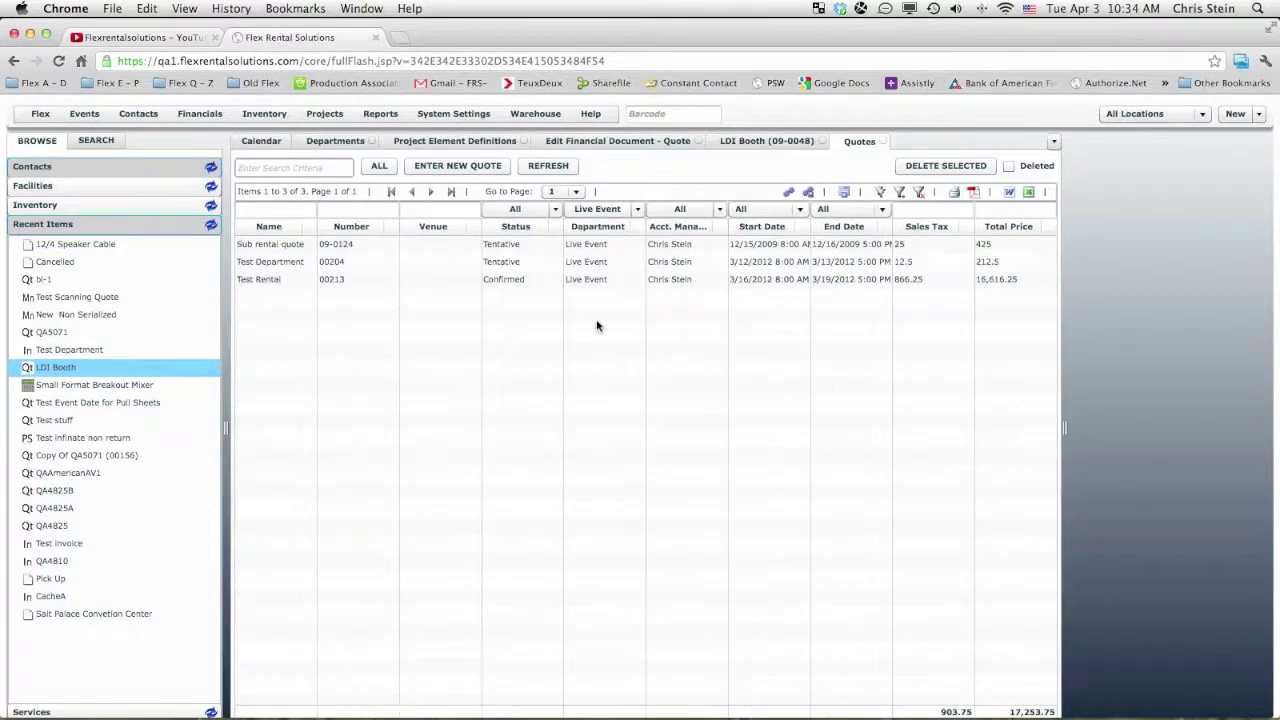
pyautogui.click(773, 230)
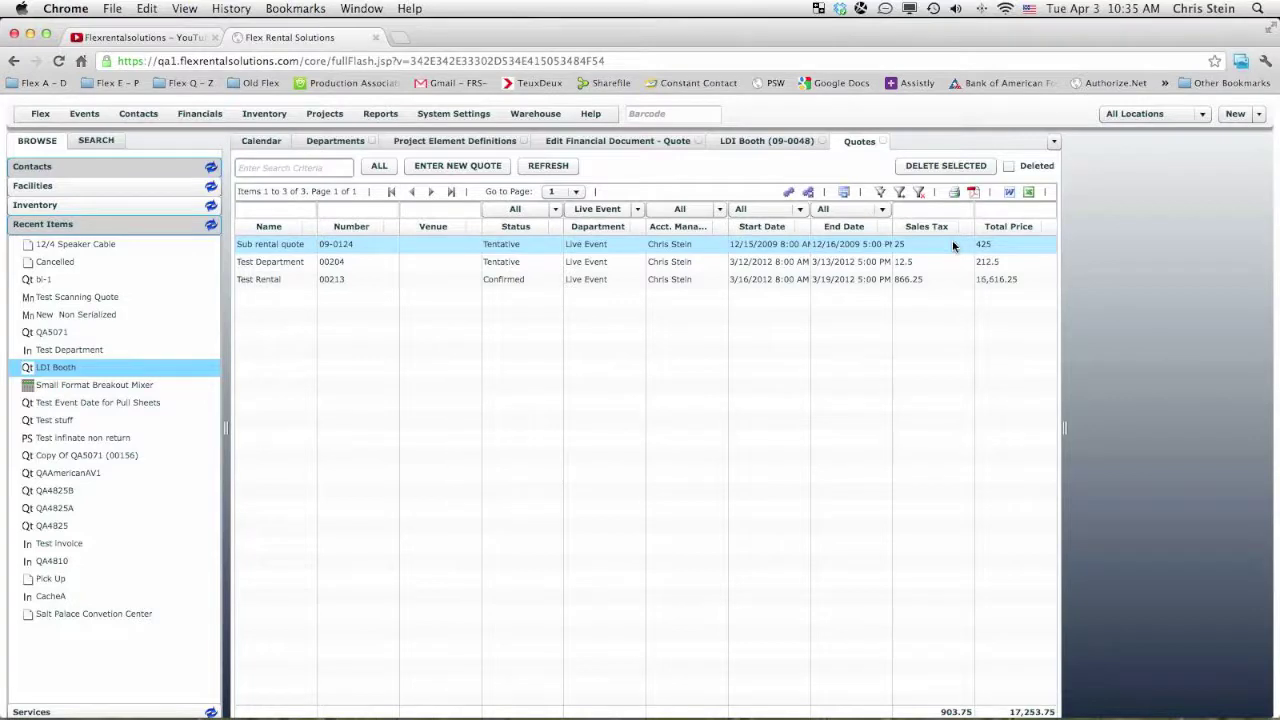
pyautogui.click(602, 228)
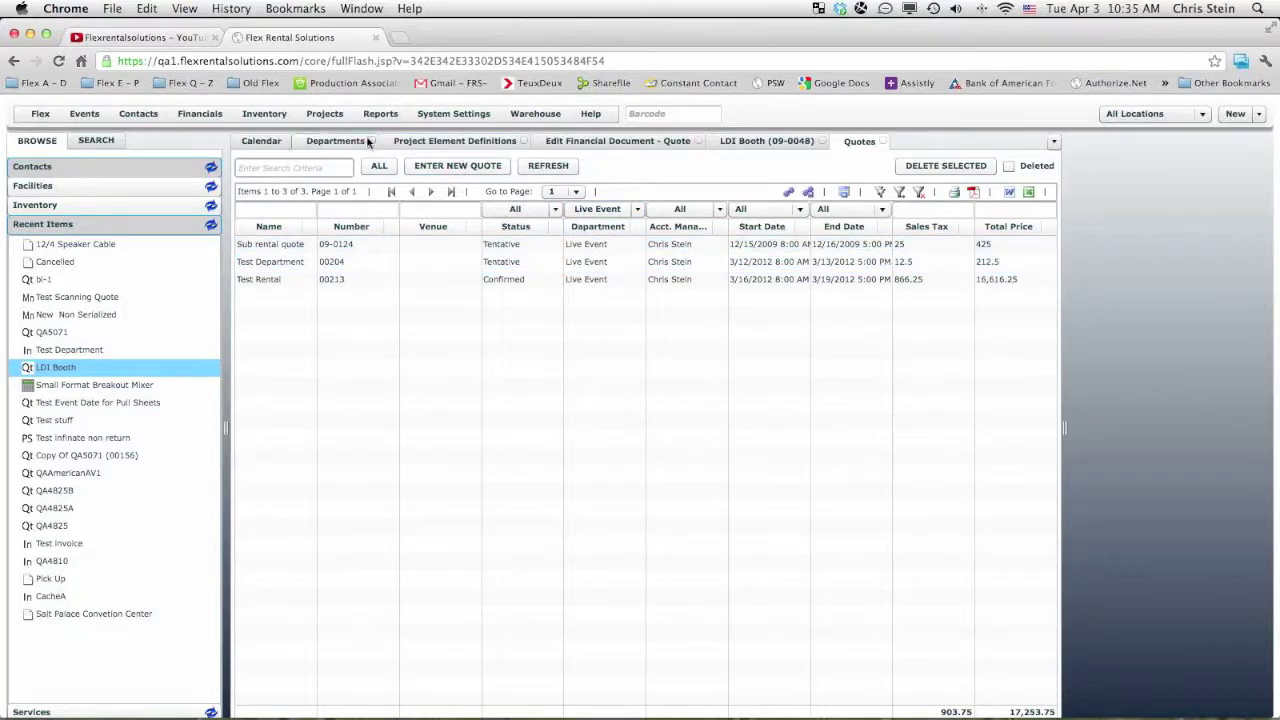
# Open the Quote element definition's Search Options from Projects > Project Elements
pyautogui.click(328, 115)
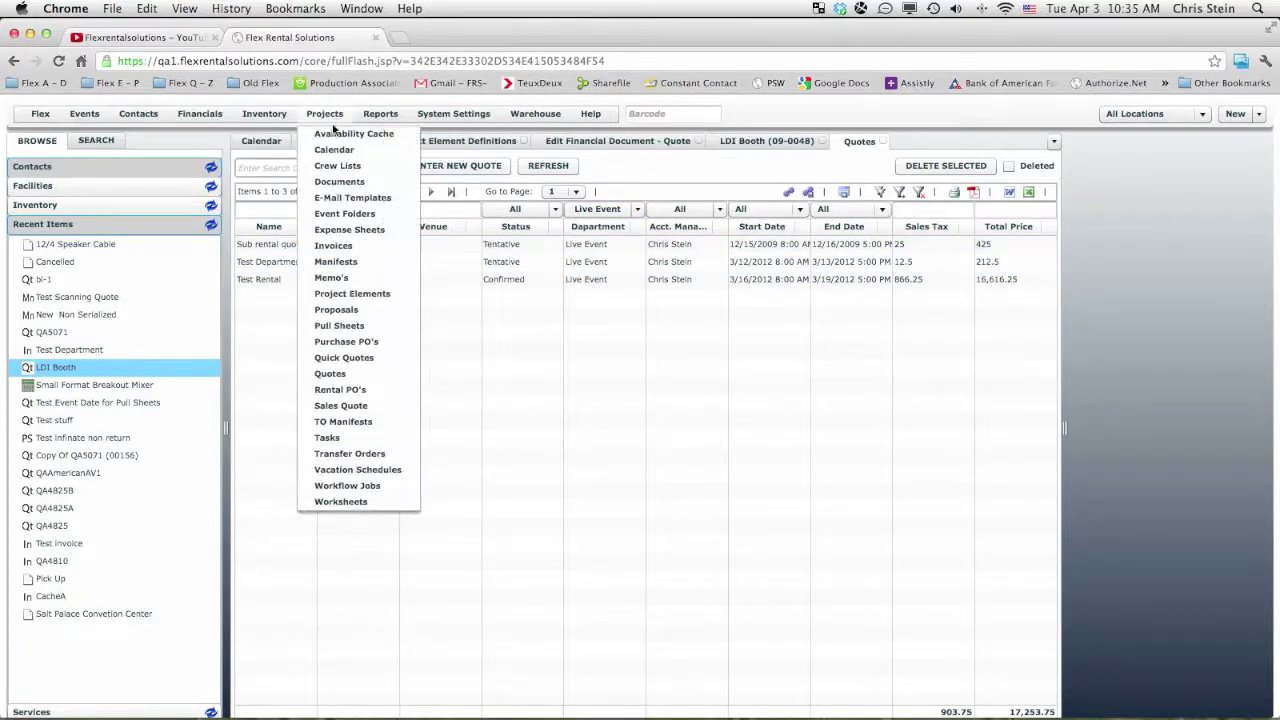
pyautogui.click(348, 294)
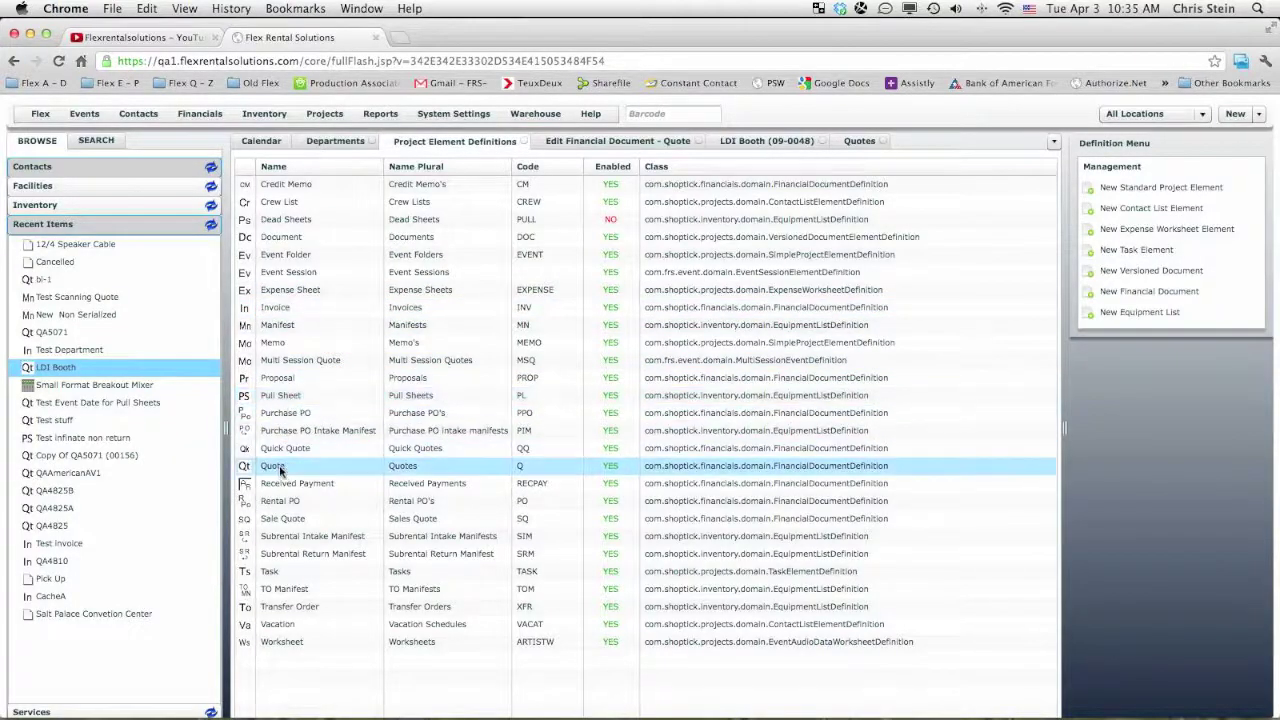
pyautogui.doubleClick(281, 469)
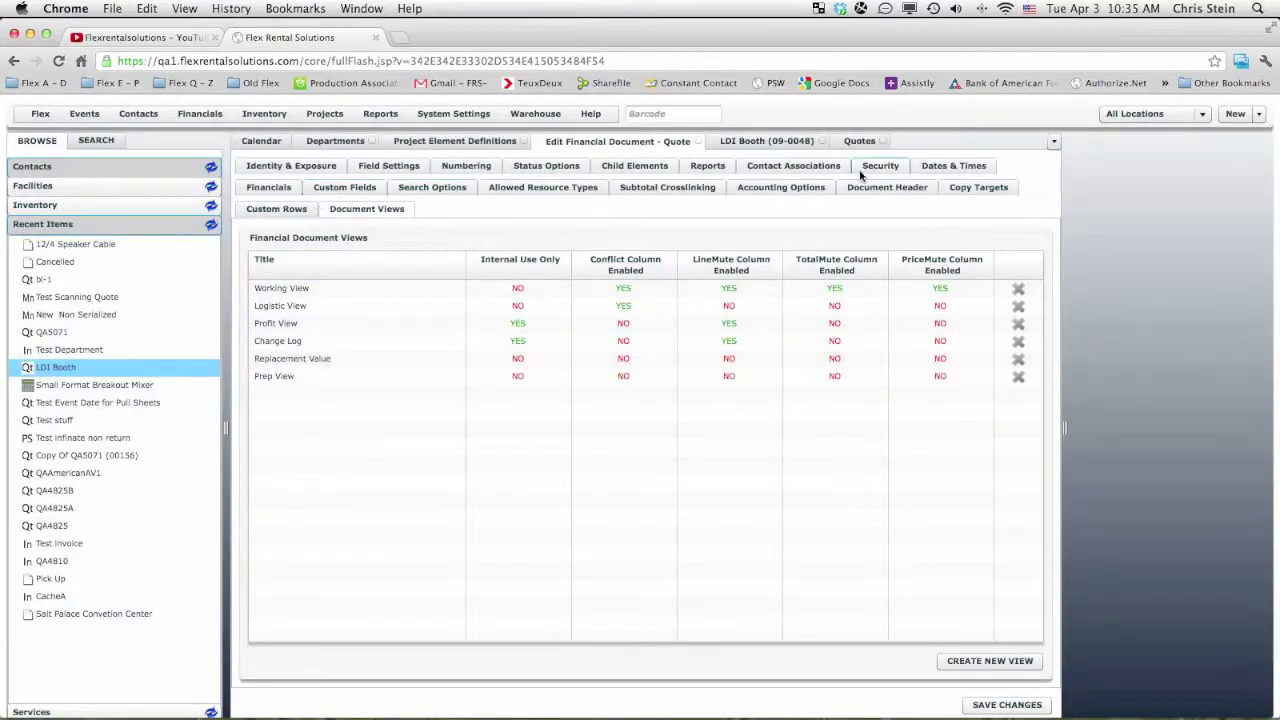
pyautogui.click(416, 197)
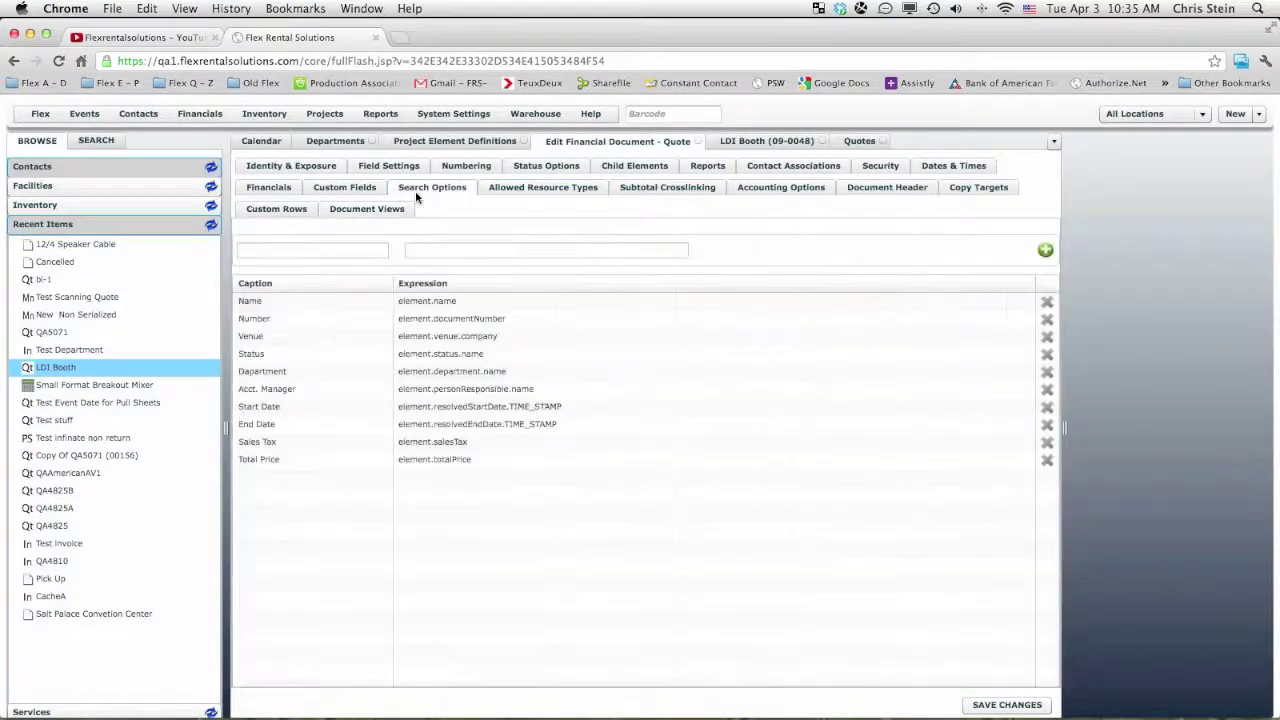
# Open the 'search elements' spreadsheet from Dropbox > FRS > Search stuff in Numbers
pyautogui.moveTo(750, 712)
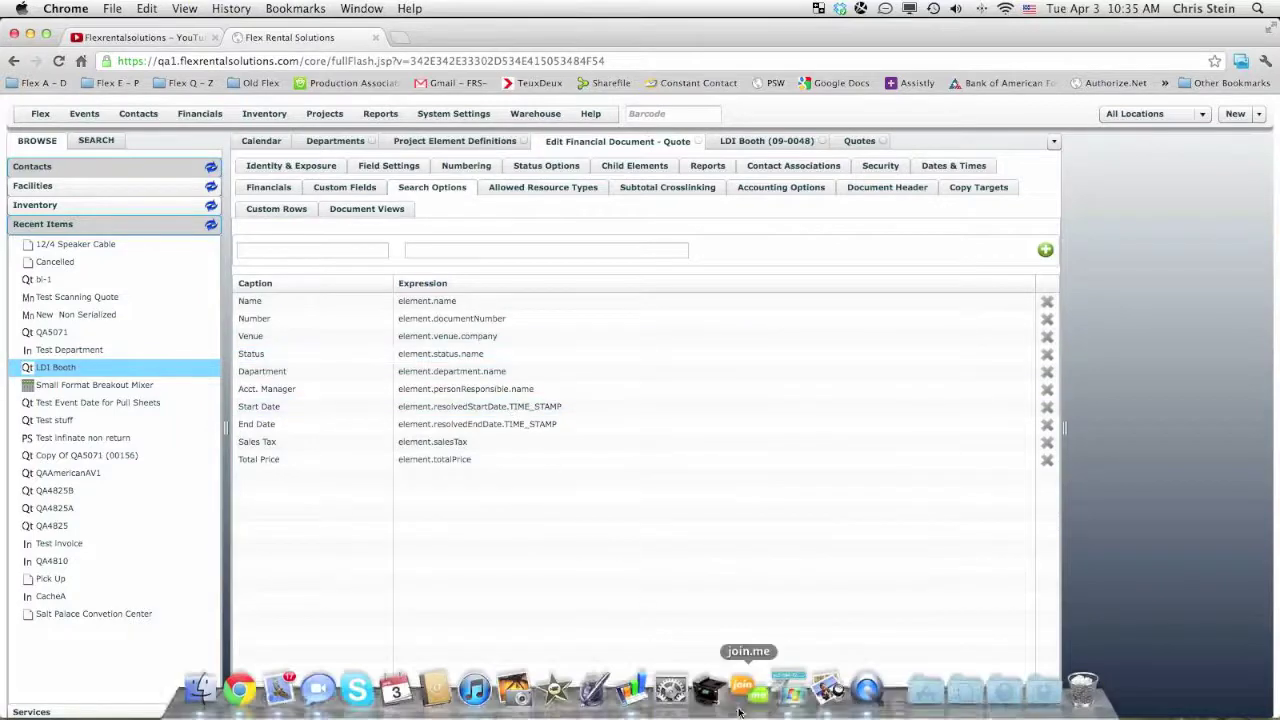
pyautogui.click(1043, 690)
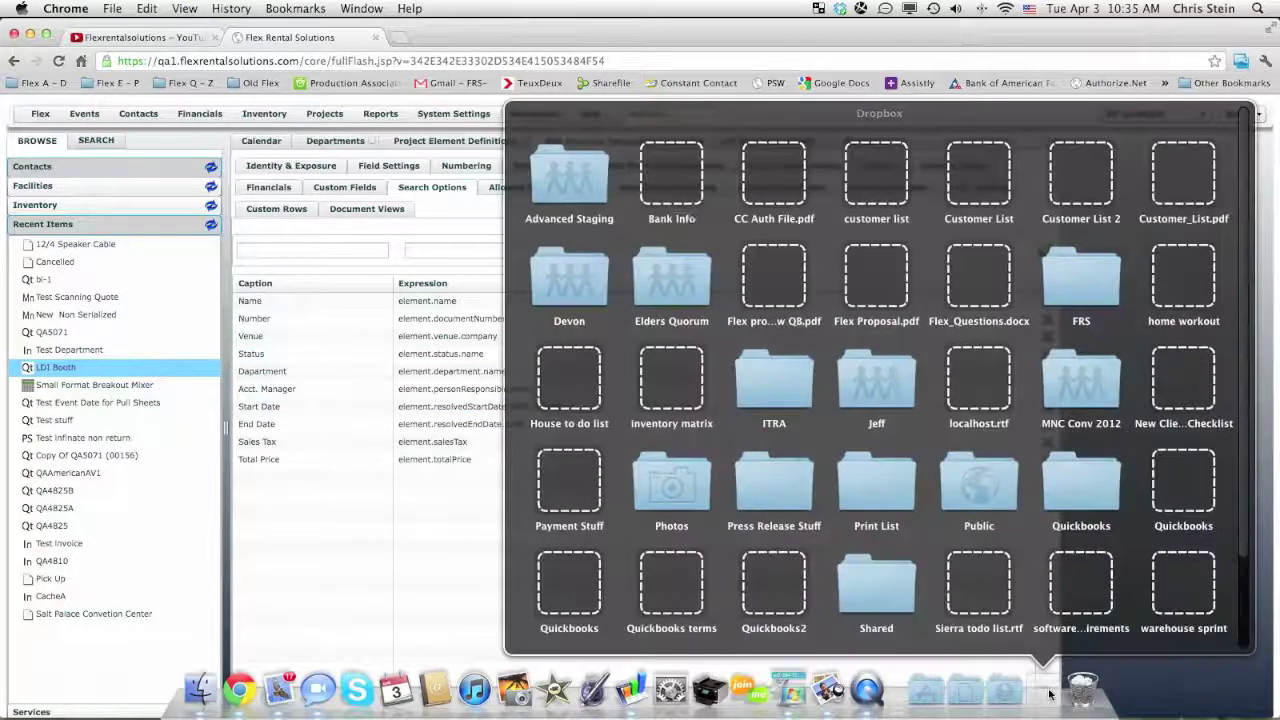
pyautogui.click(1070, 314)
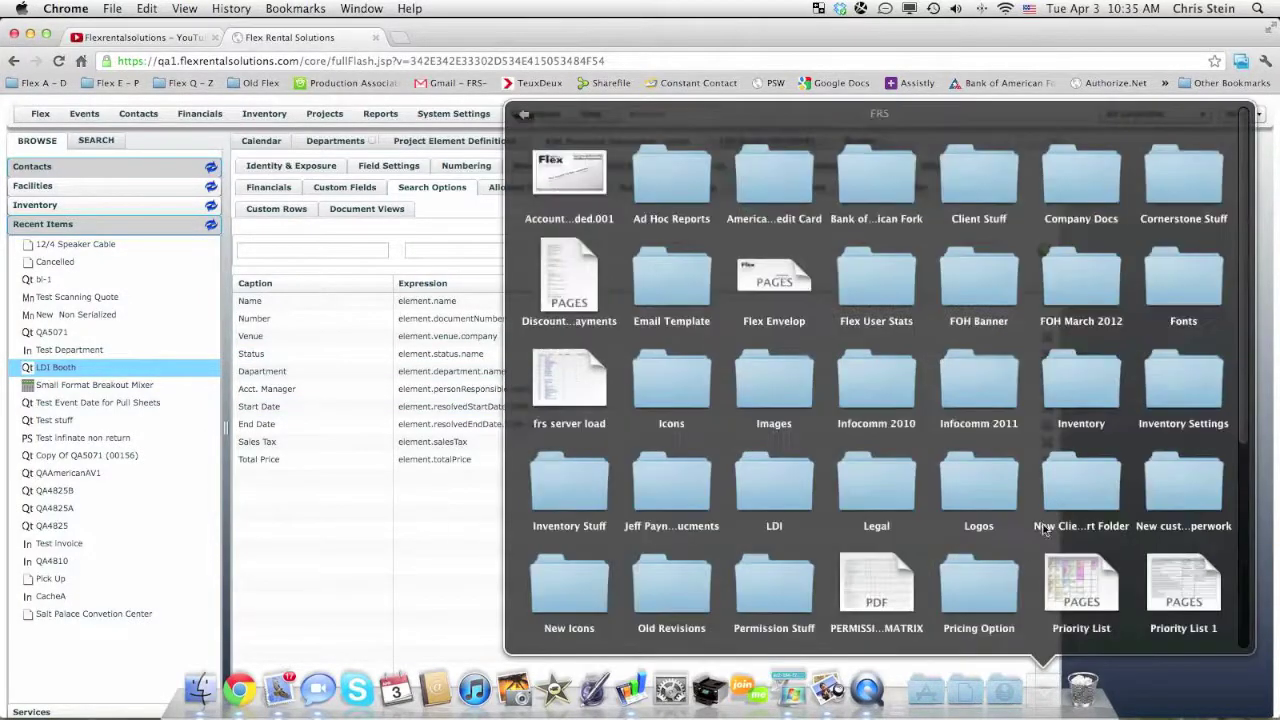
pyautogui.scroll(-5, 970, 580)
pyautogui.click(885, 490)
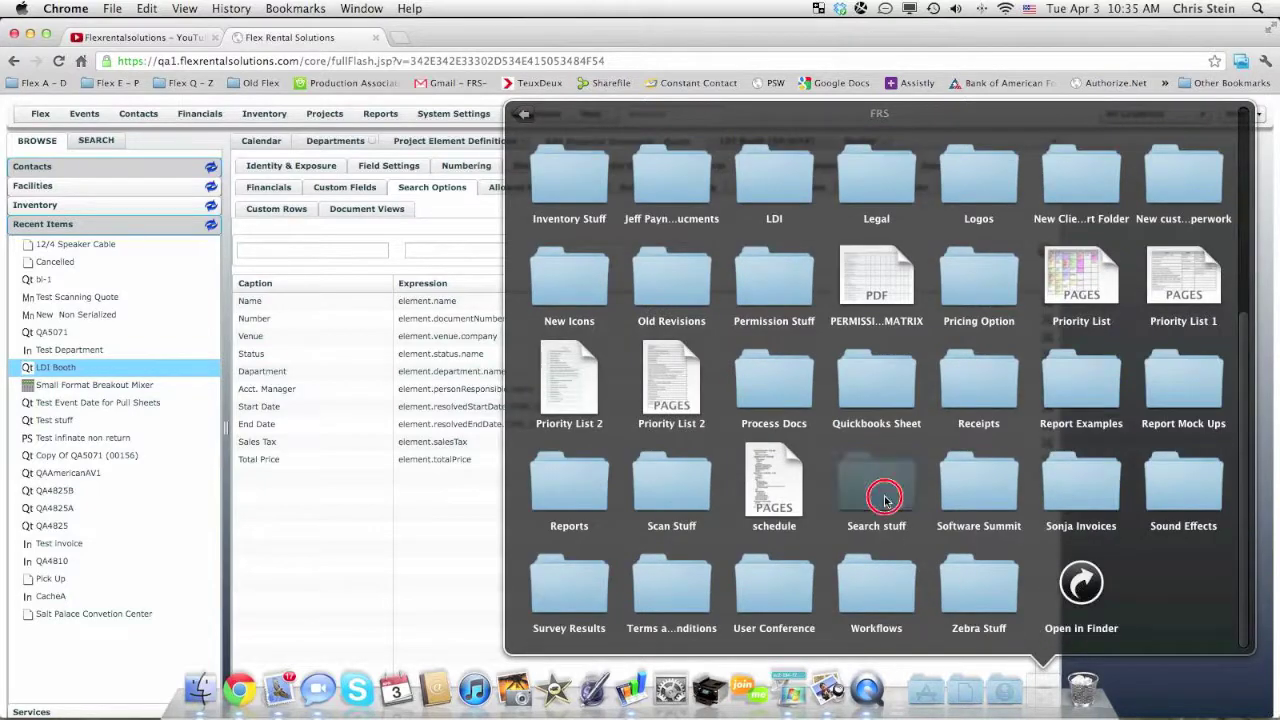
pyautogui.click(996, 577)
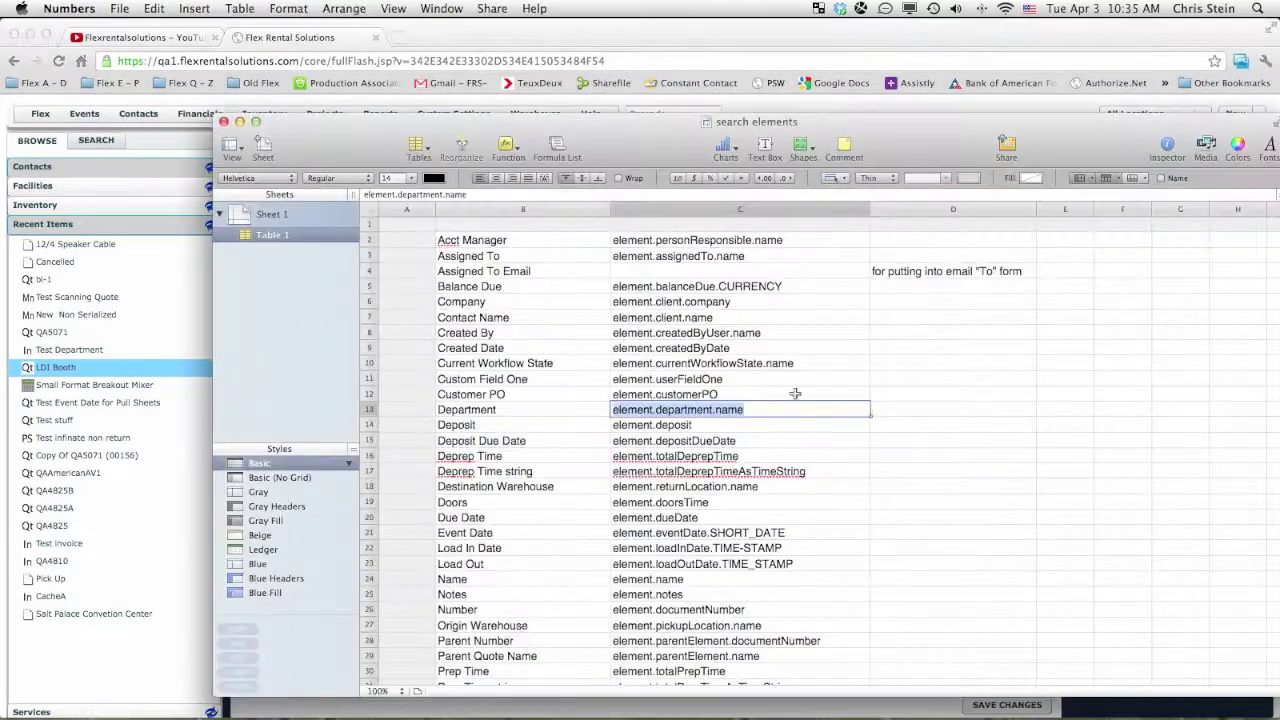
# Select and copy the element.department.name expression in cell C13 of the spreadsheet
pyautogui.scroll(-5, 534, 318)
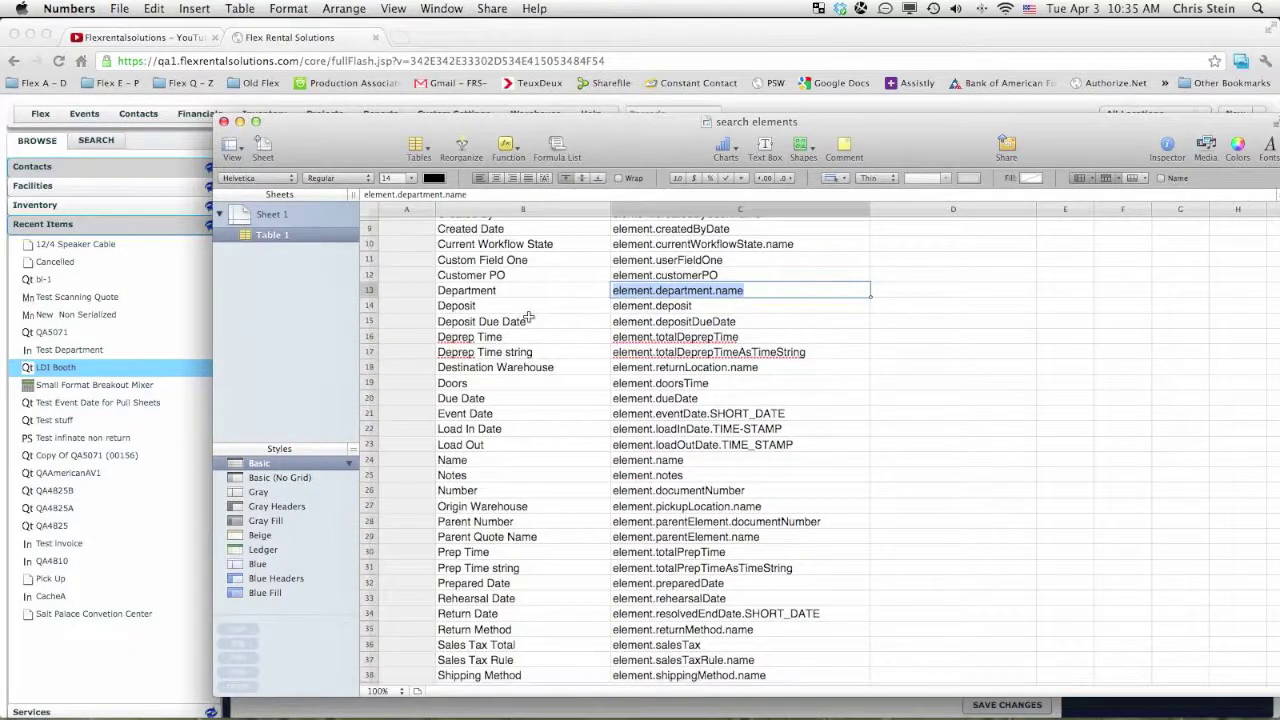
pyautogui.click(472, 290)
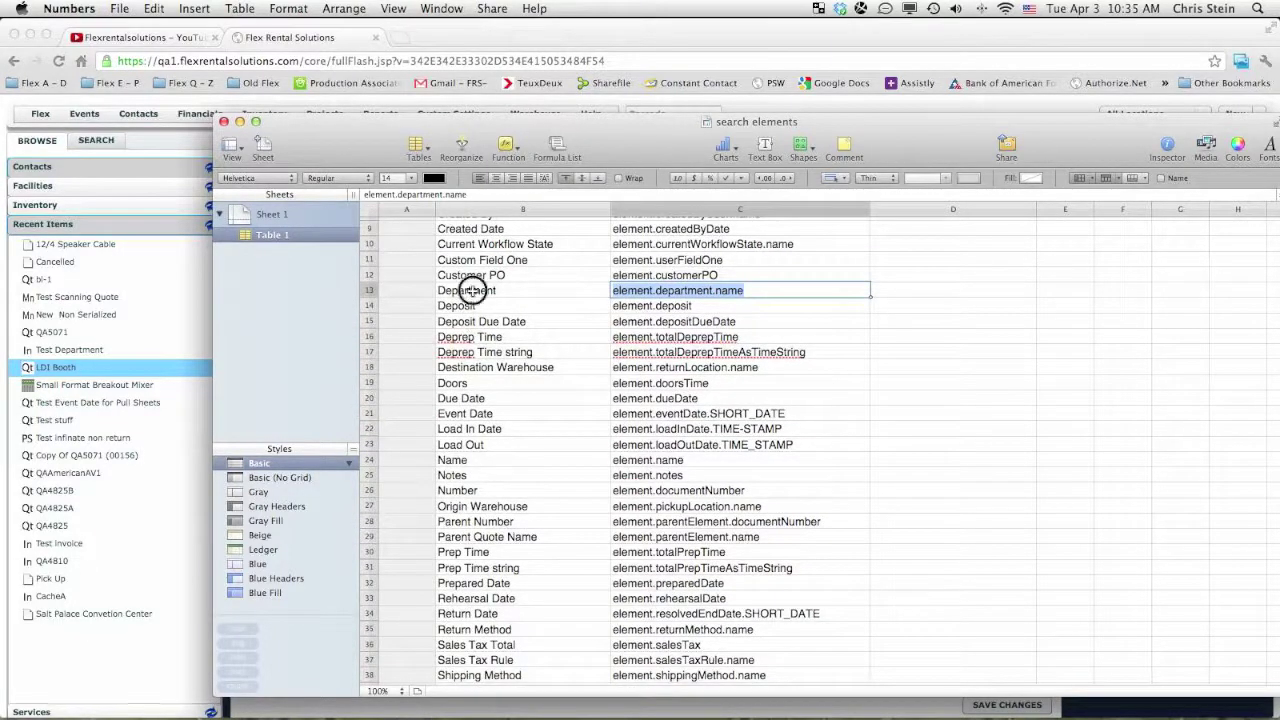
pyautogui.click(688, 293)
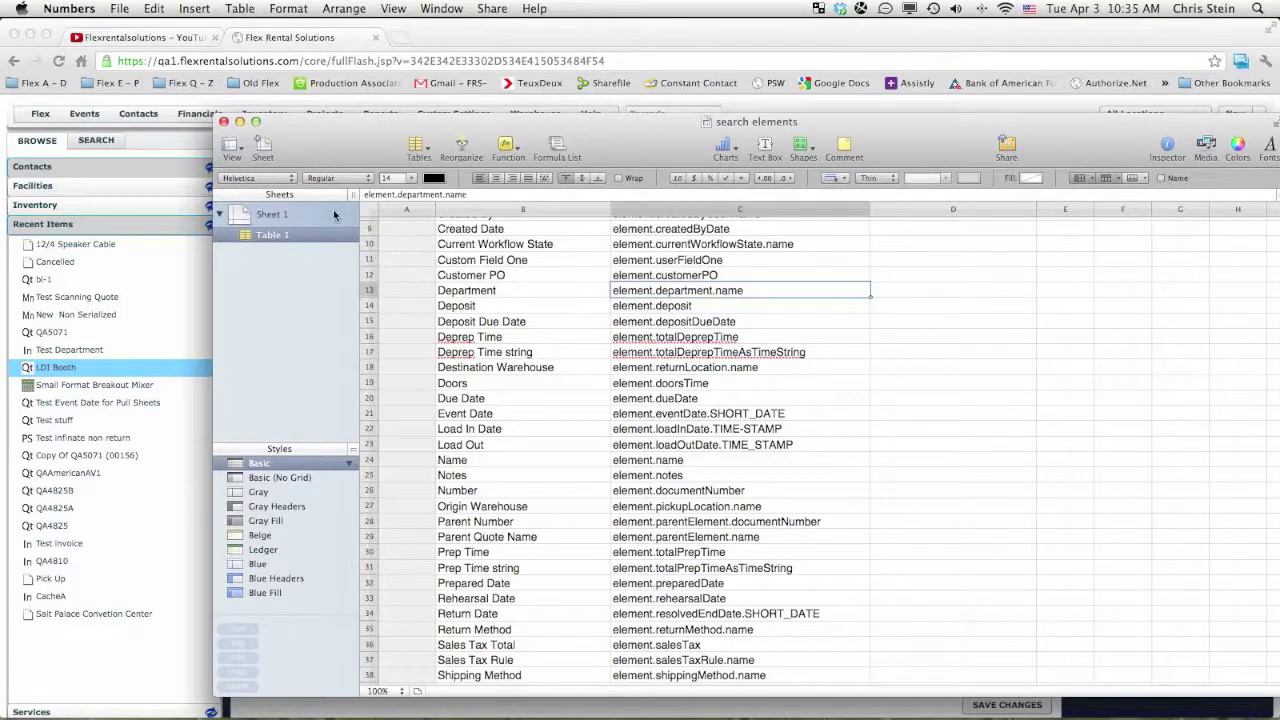
pyautogui.doubleClick(768, 292)
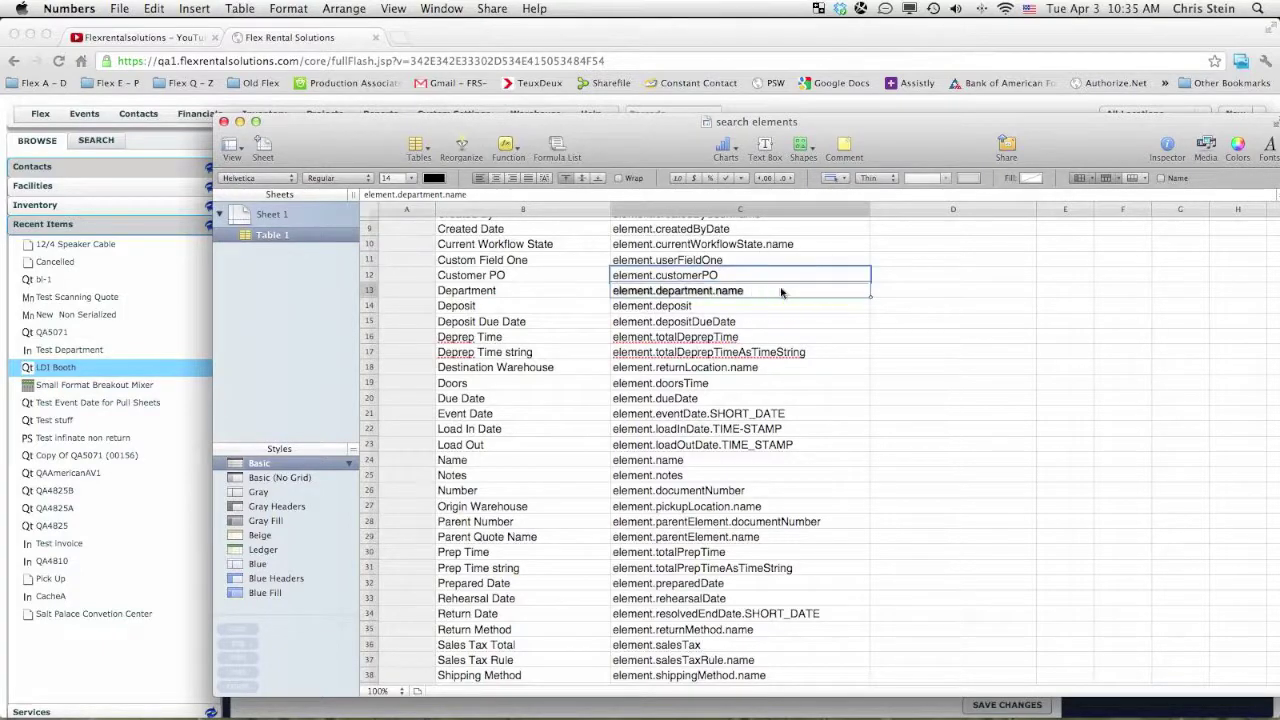
pyautogui.moveTo(768, 292); pyautogui.dragTo(500, 296)
pyautogui.press('super+c')
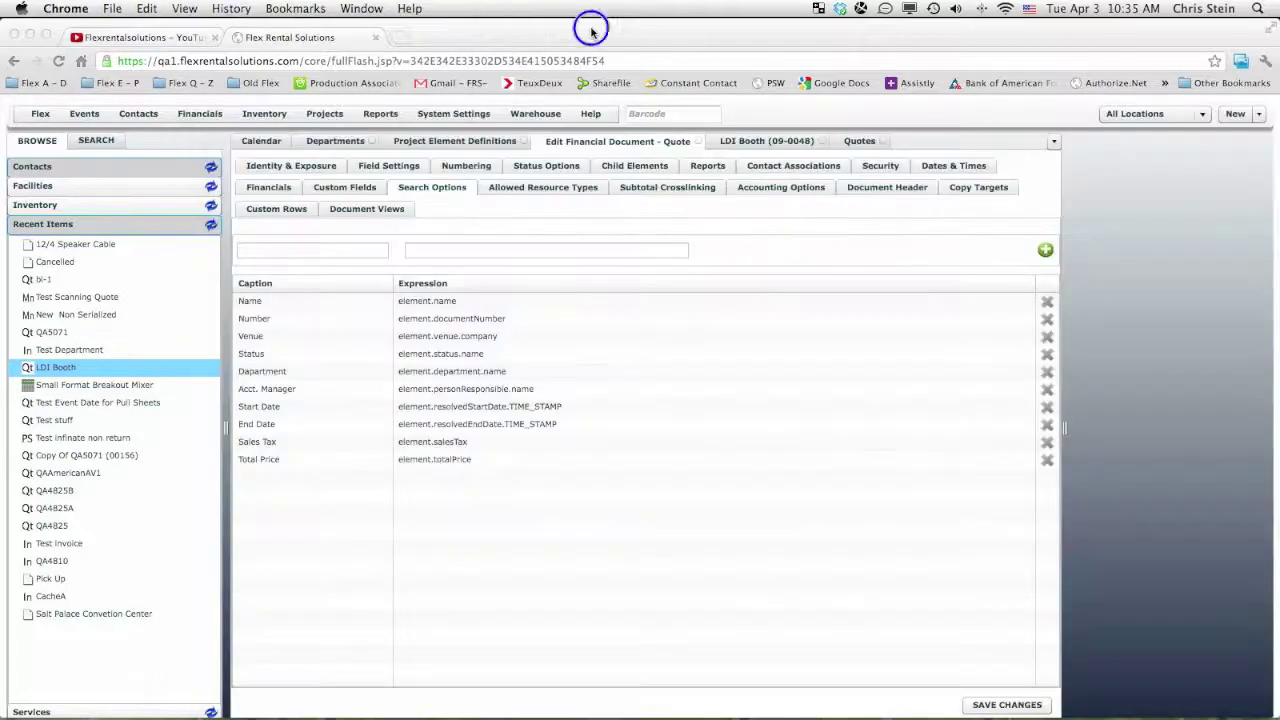
# Add a 'Deptment' search column using element.department.name, removing the old Department column
pyautogui.click(598, 40)
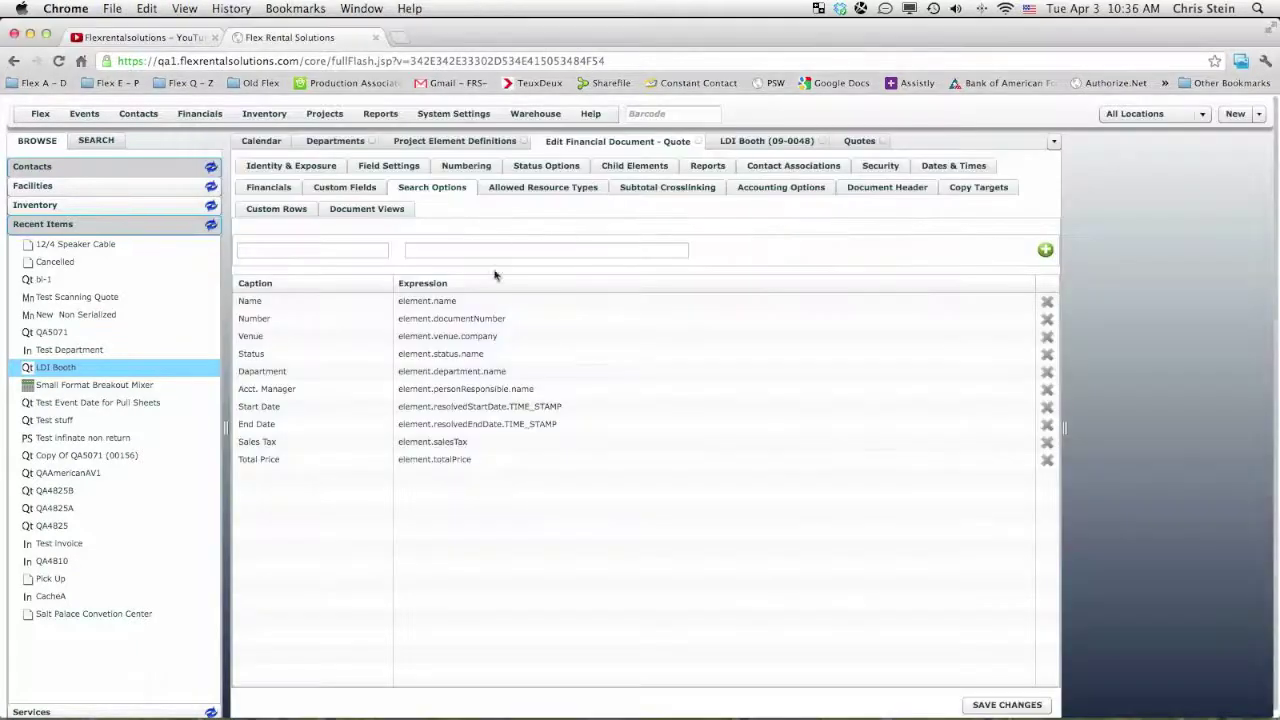
pyautogui.click(295, 251)
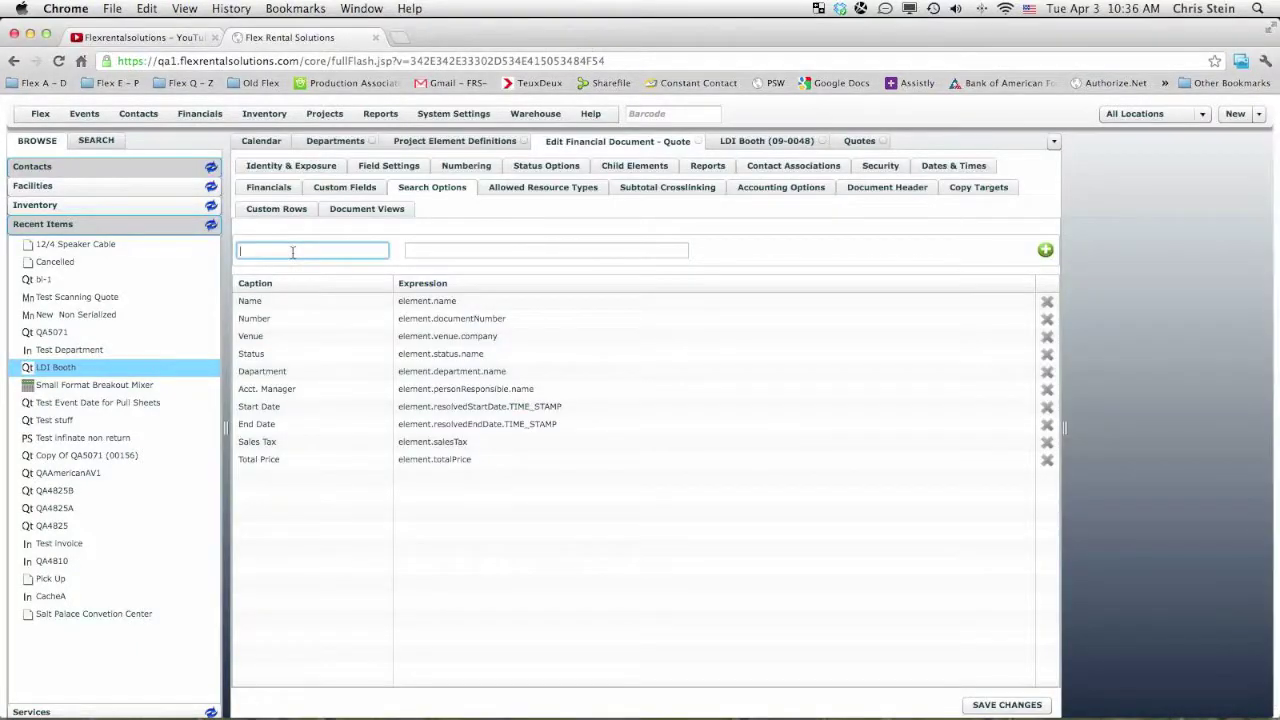
pyautogui.write('Deptment')
pyautogui.click(436, 249)
pyautogui.press('super+v')
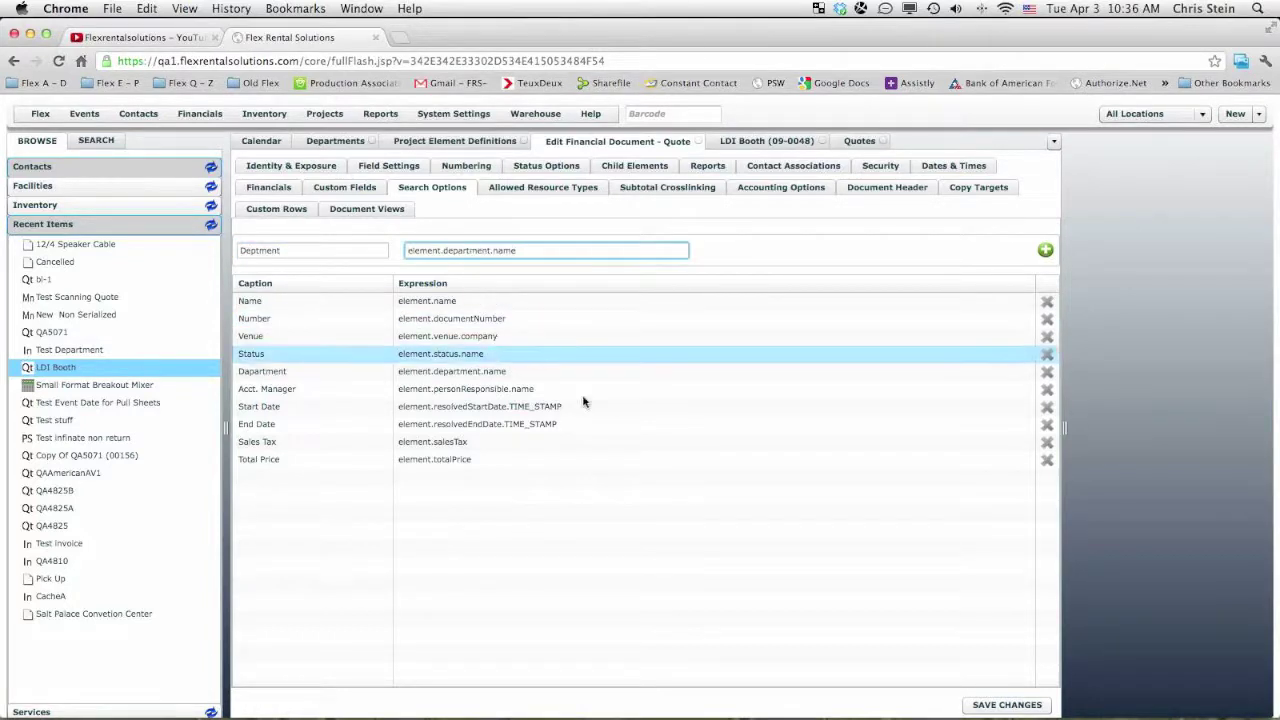
pyautogui.click(1047, 373)
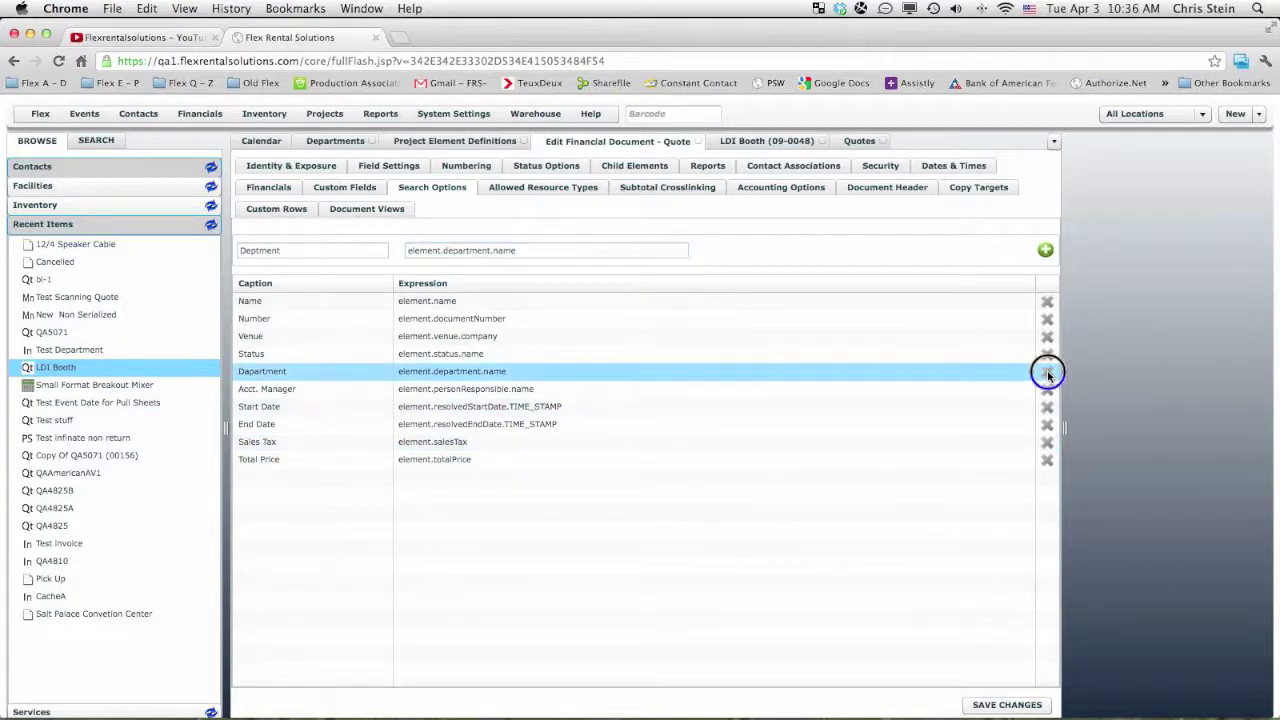
pyautogui.click(1045, 251)
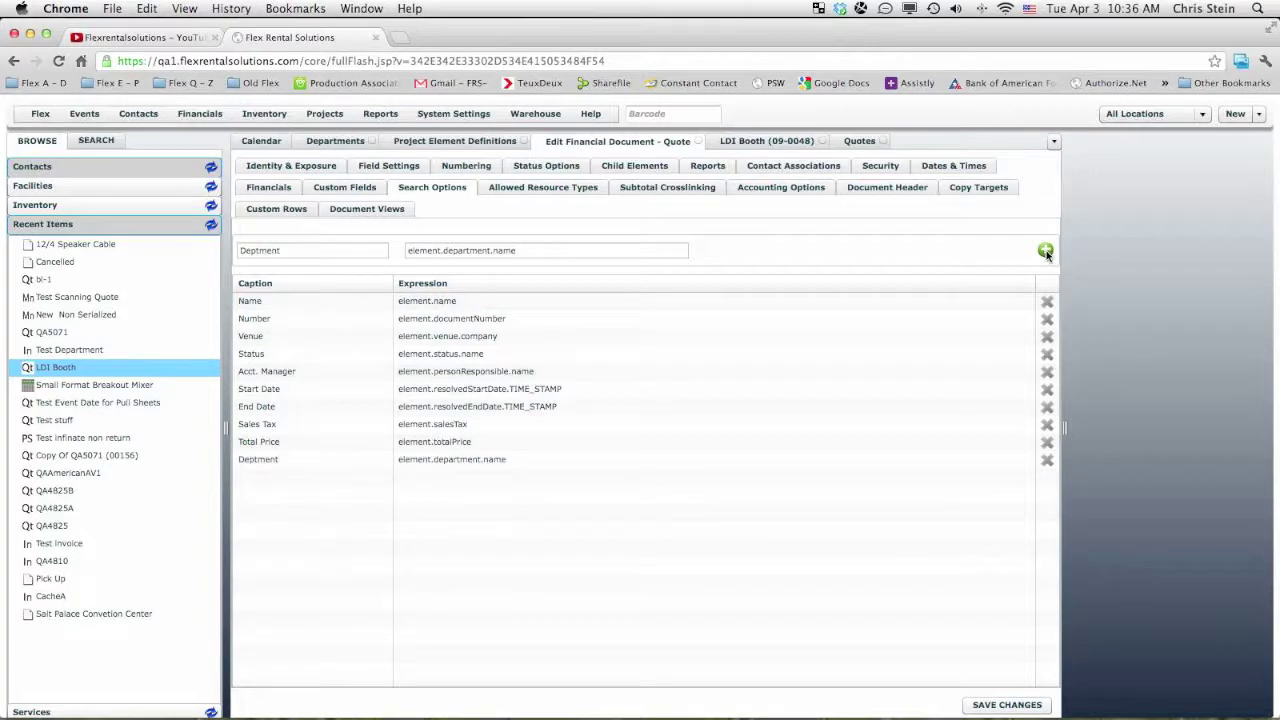
# Move Deptment between Venue and Status and save the search column changes
pyautogui.moveTo(423, 459); pyautogui.dragTo(414, 354)
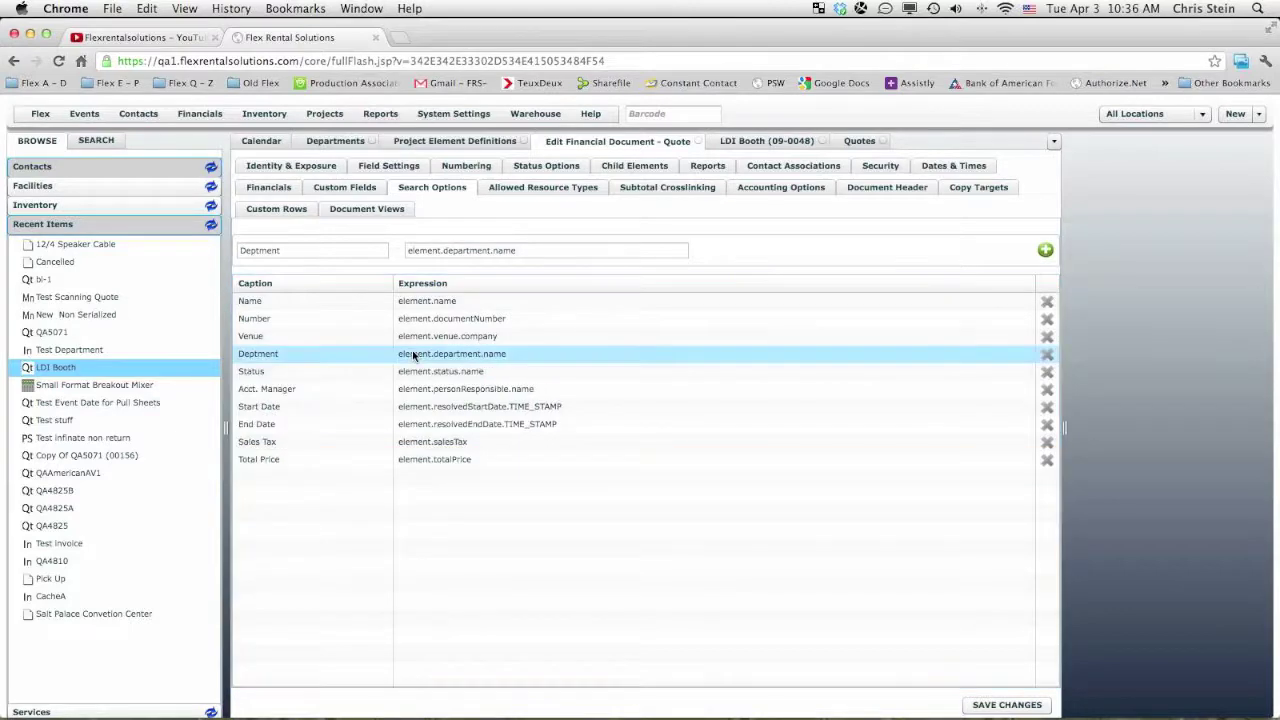
pyautogui.click(1007, 705)
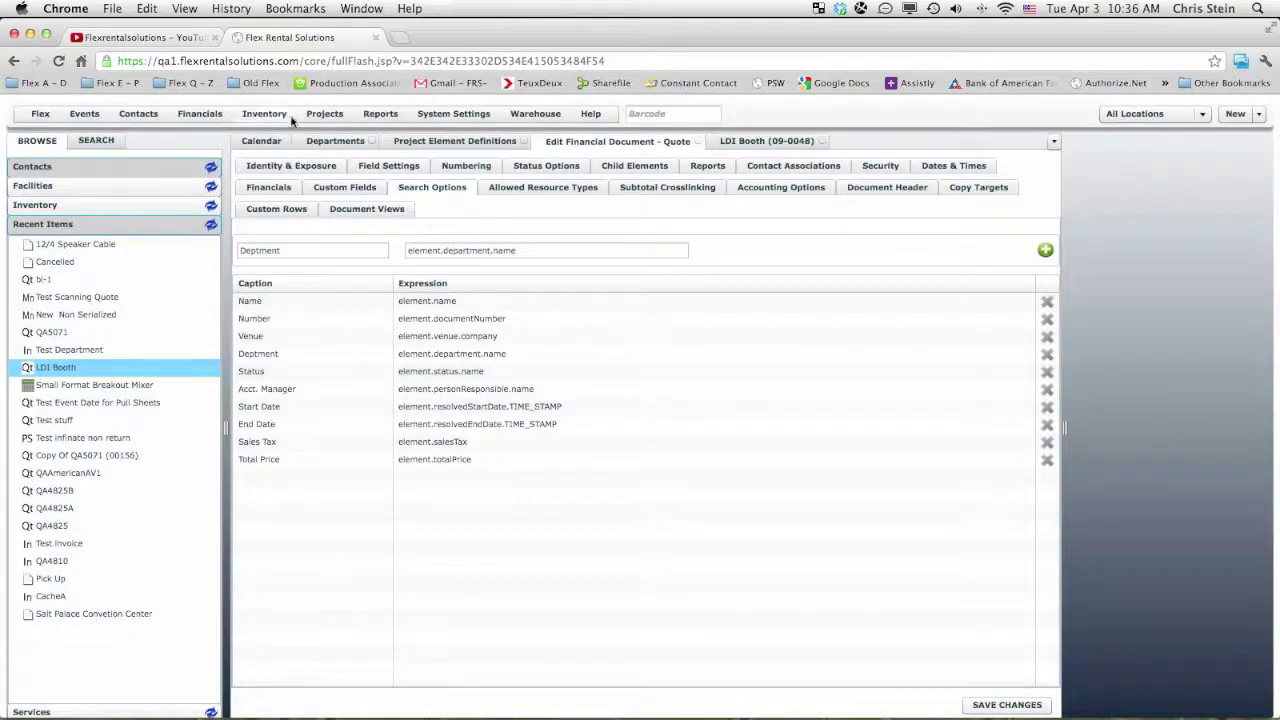
pyautogui.click(323, 115)
# Open the Quotes list, sort it by the Deptment column, then reopen the LDI Booth quote
pyautogui.click(333, 374)
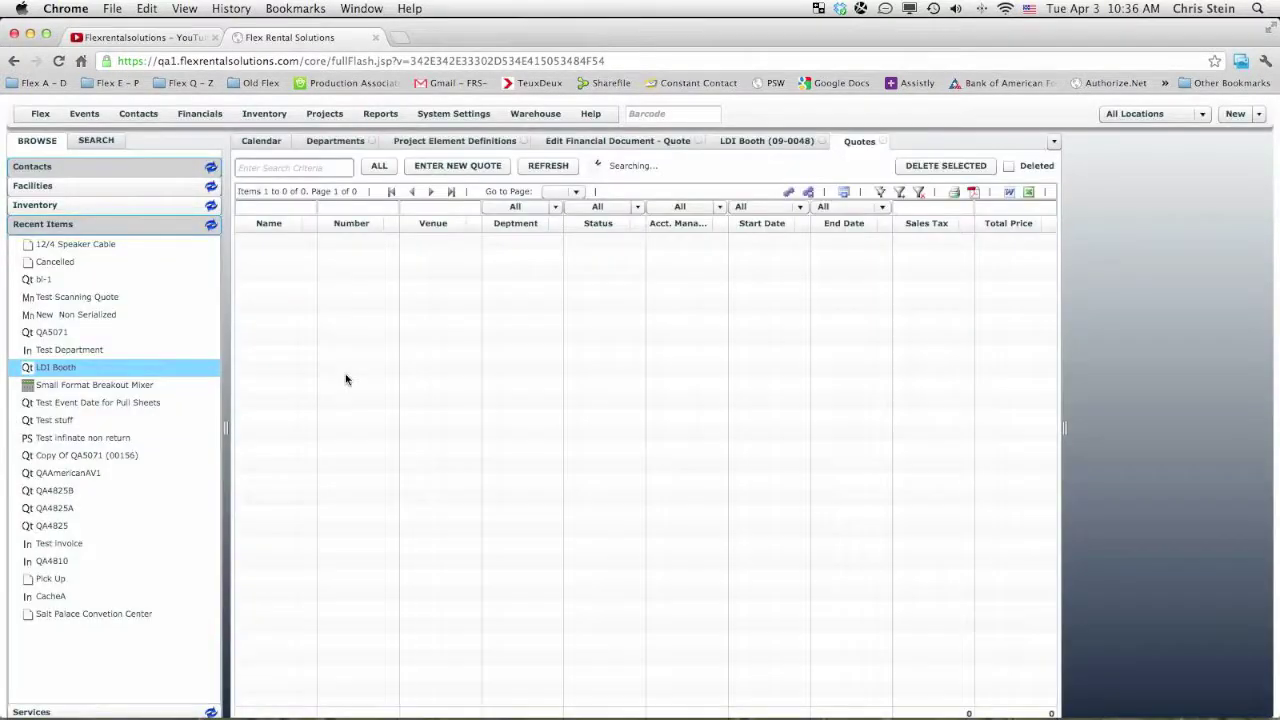
pyautogui.click(518, 224)
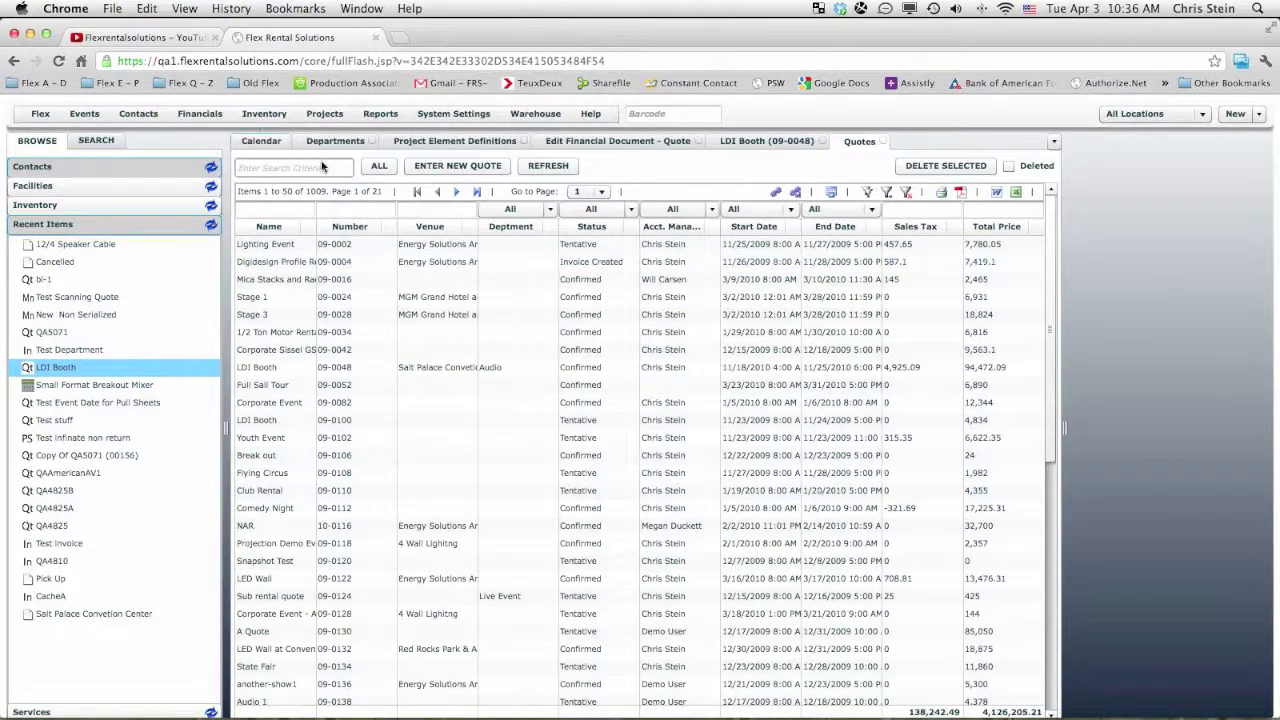
pyautogui.click(55, 367)
pyautogui.moveTo(397, 688)
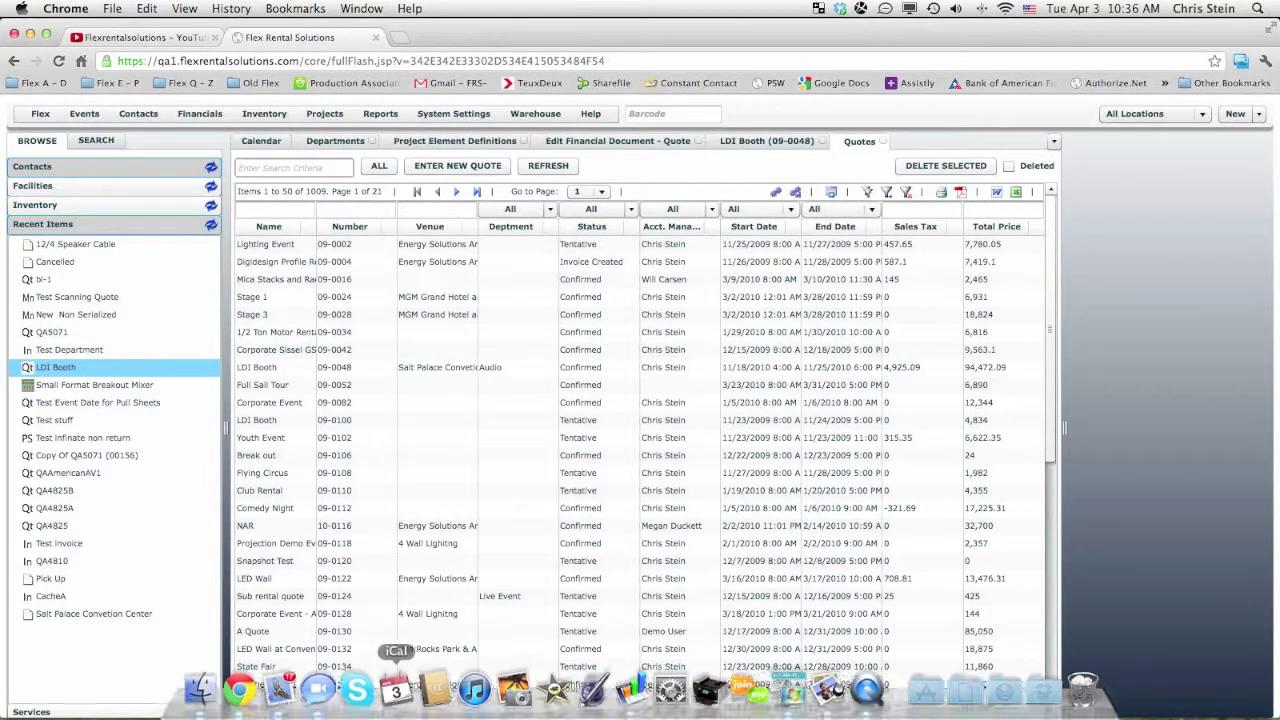
pyautogui.click(790, 692)
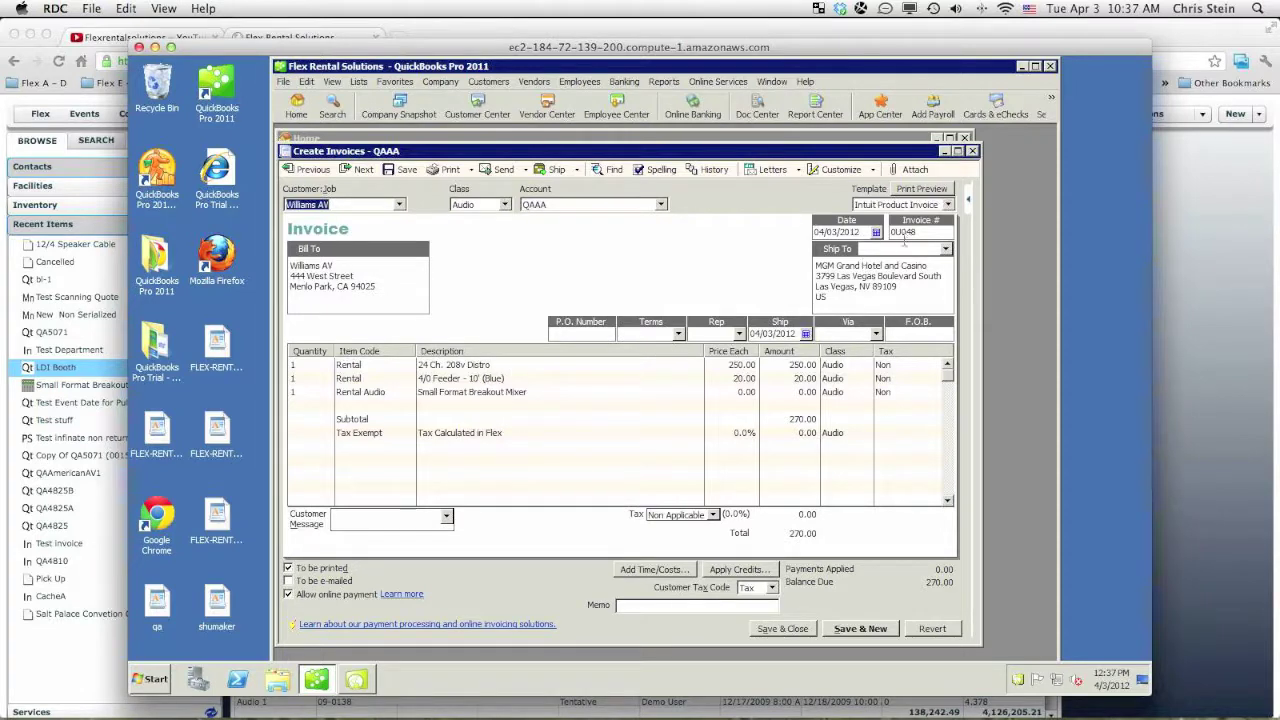
pyautogui.moveTo(925, 232); pyautogui.dragTo(852, 232)
pyautogui.click(107, 687)
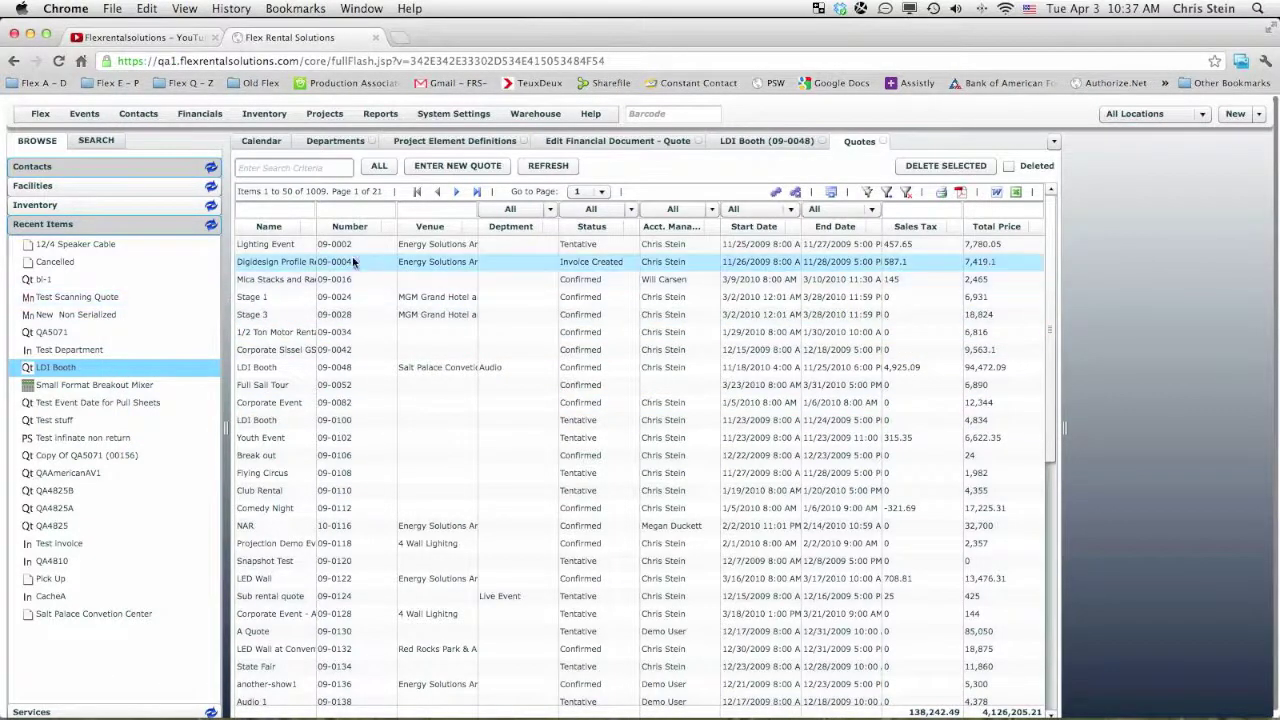
pyautogui.click(100, 141)
# Search invoices for 0U048 and open the Test Department invoice
pyautogui.click(105, 165)
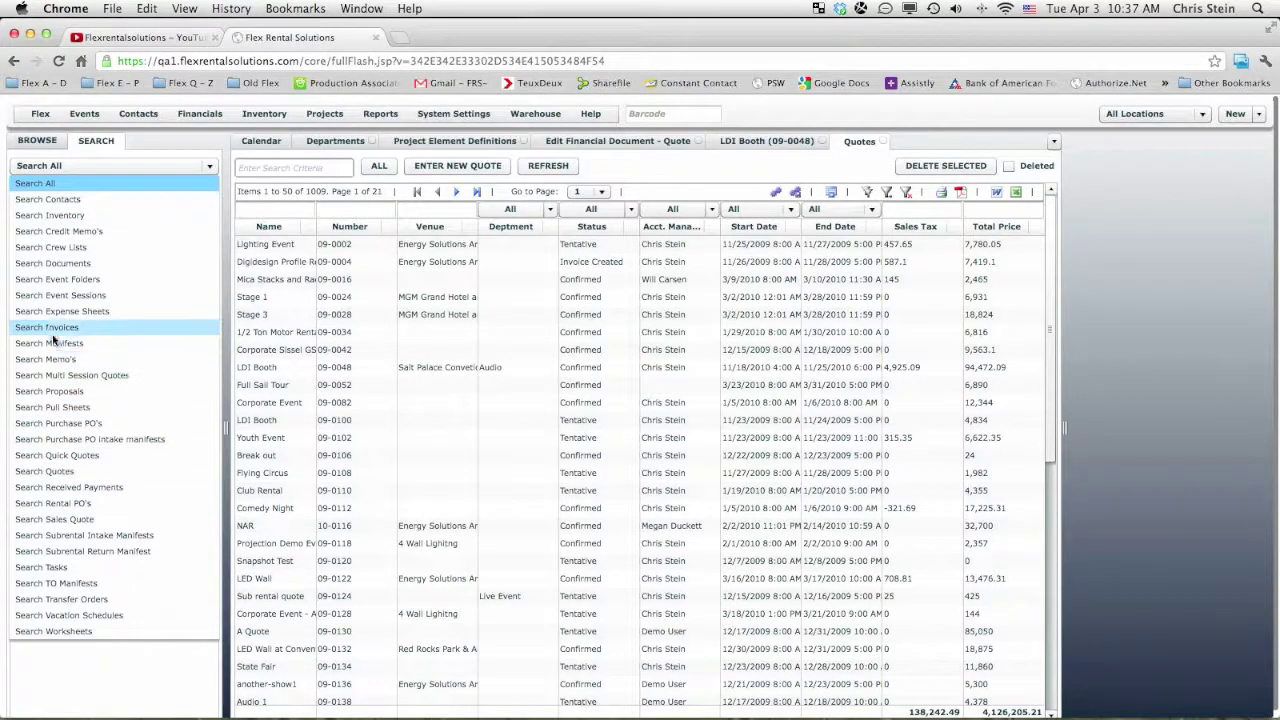
pyautogui.click(50, 327)
pyautogui.click(44, 186)
pyautogui.write('0U048')
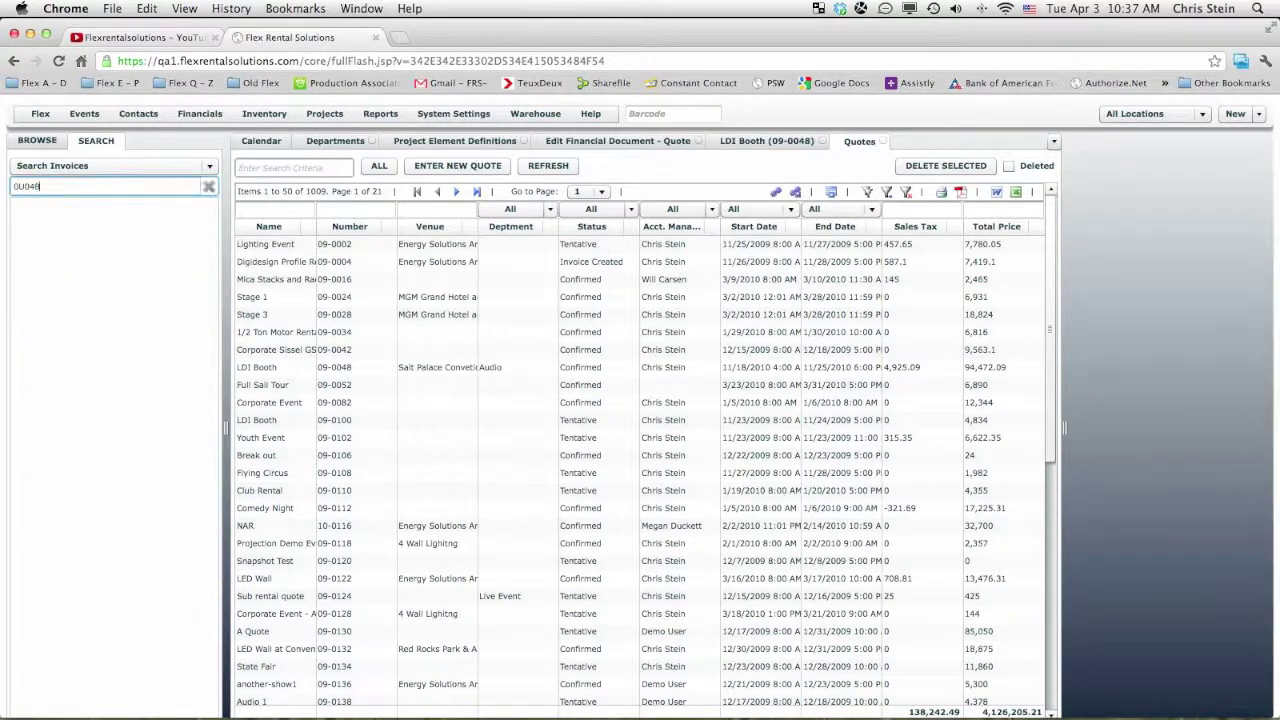
pyautogui.click(57, 207)
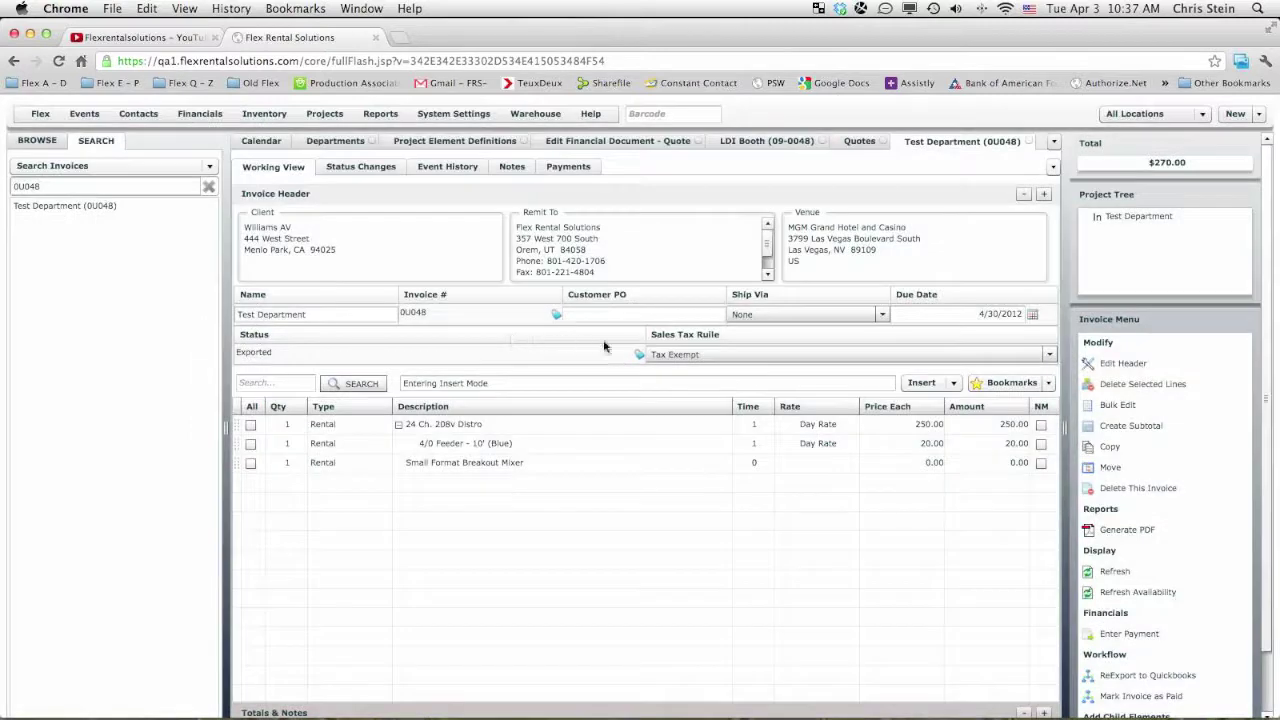
# Change the invoice header's department to Live Event and accept
pyautogui.click(1121, 363)
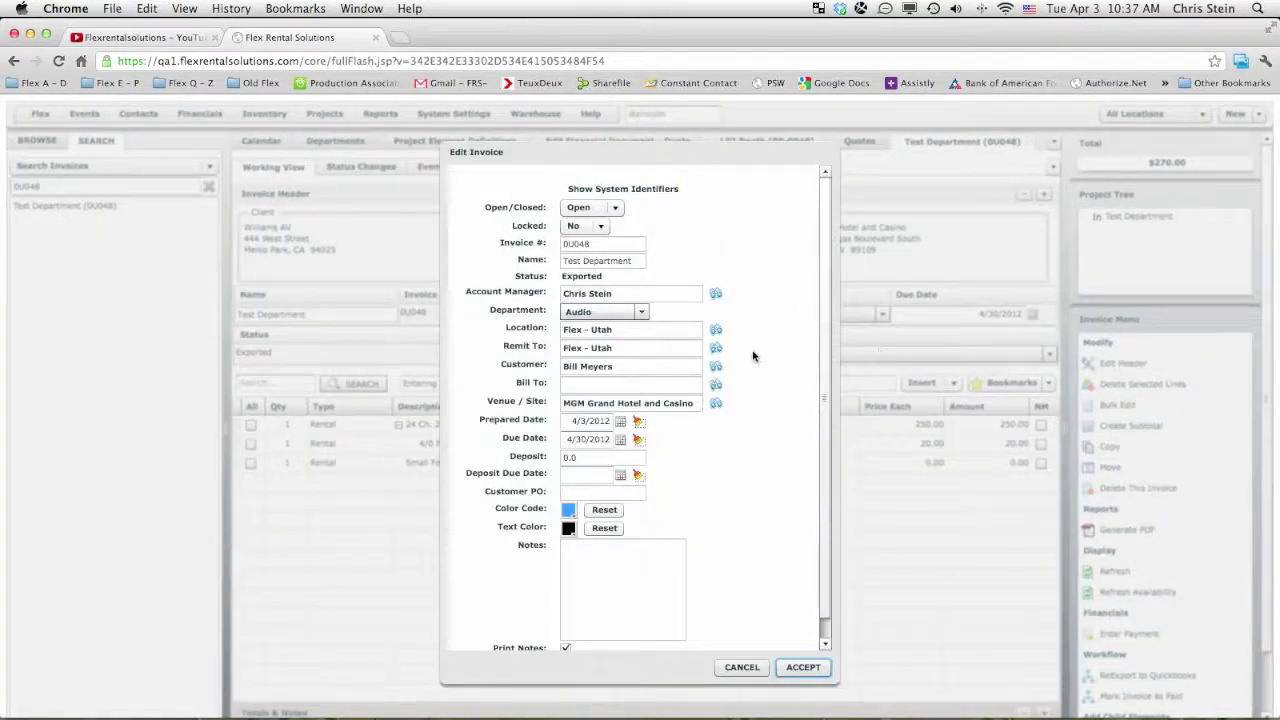
pyautogui.click(605, 312)
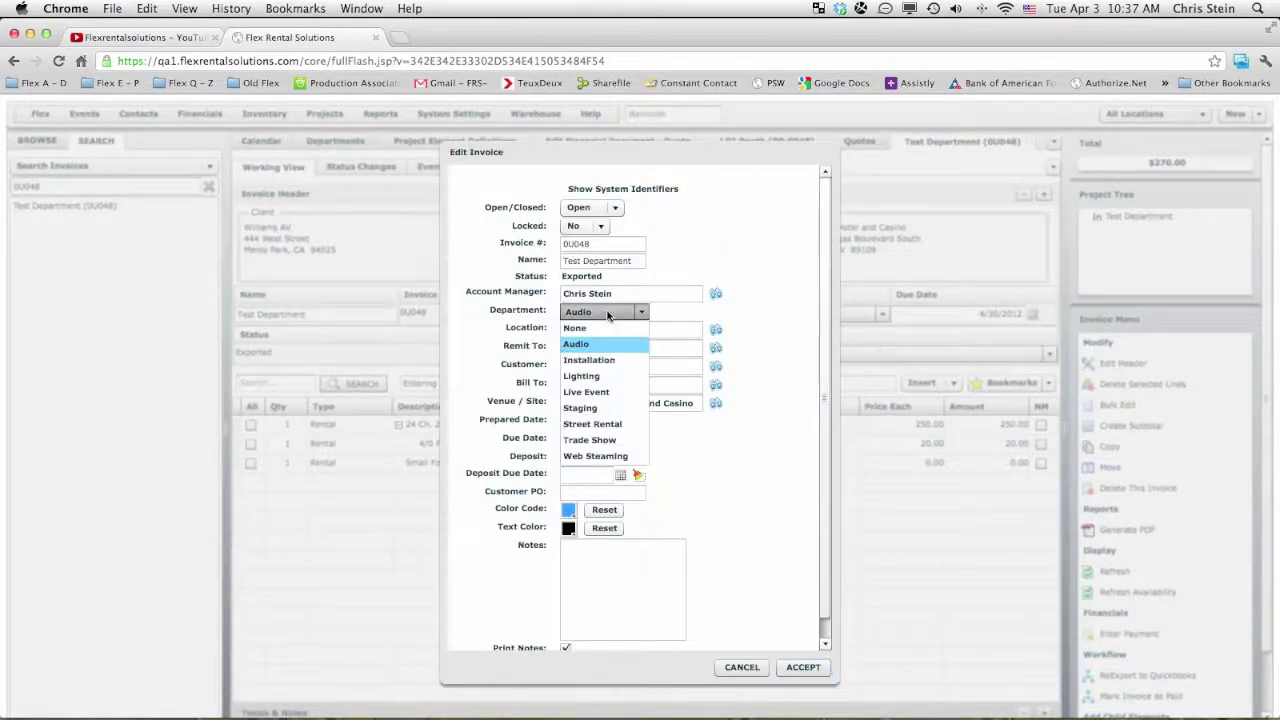
pyautogui.click(600, 392)
pyautogui.click(800, 667)
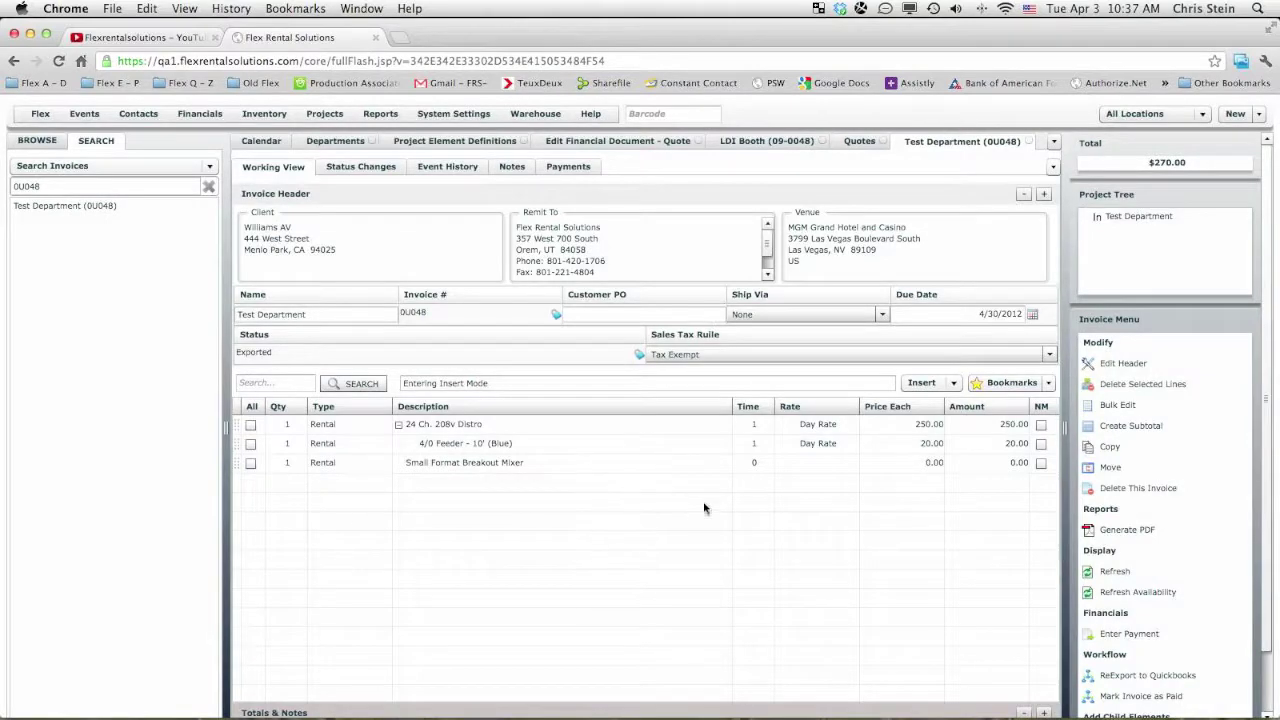
# Bill the Small Format Breakout Mixer for 1 Day Rate at 75.00
pyautogui.click(768, 470)
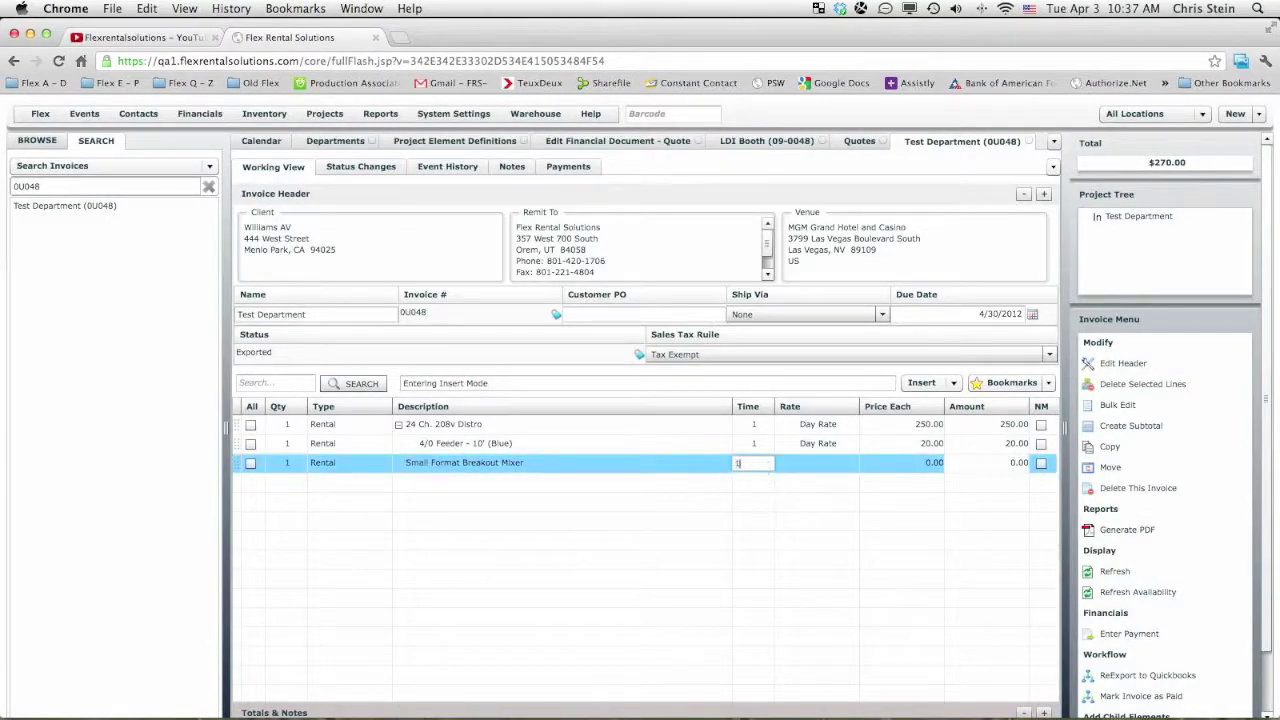
pyautogui.click(813, 465)
pyautogui.click(829, 466)
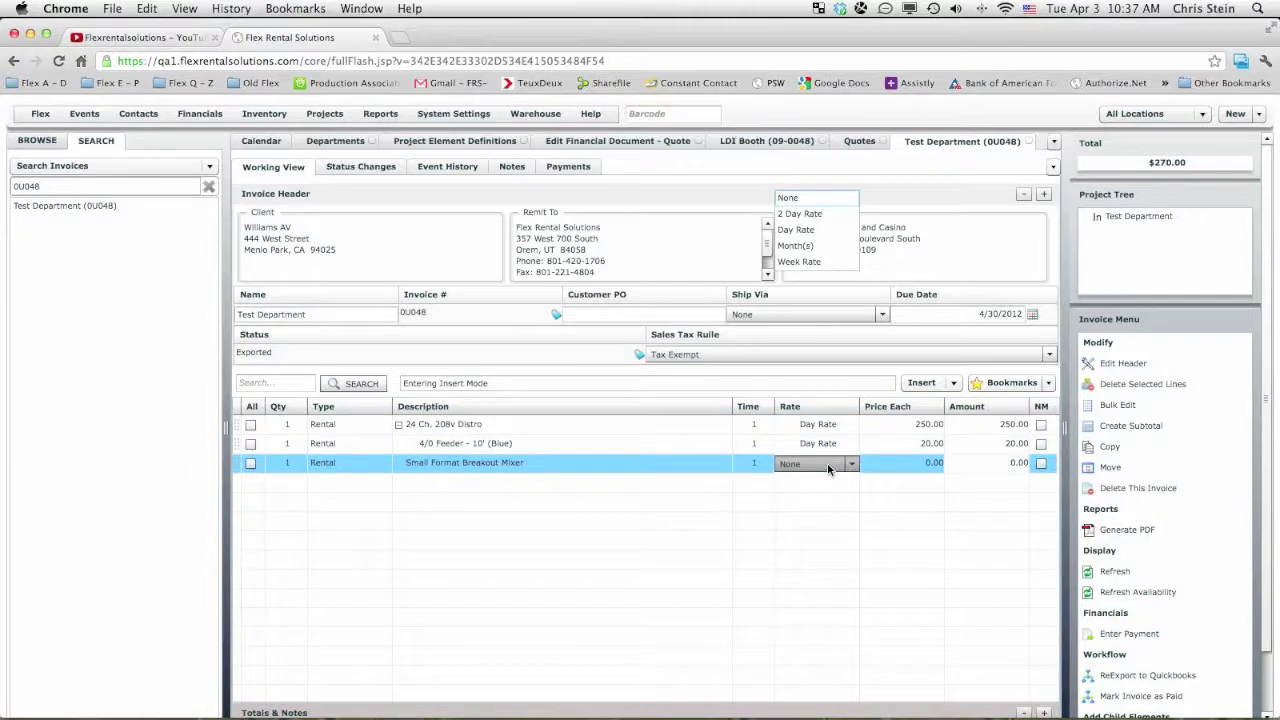
pyautogui.click(820, 511)
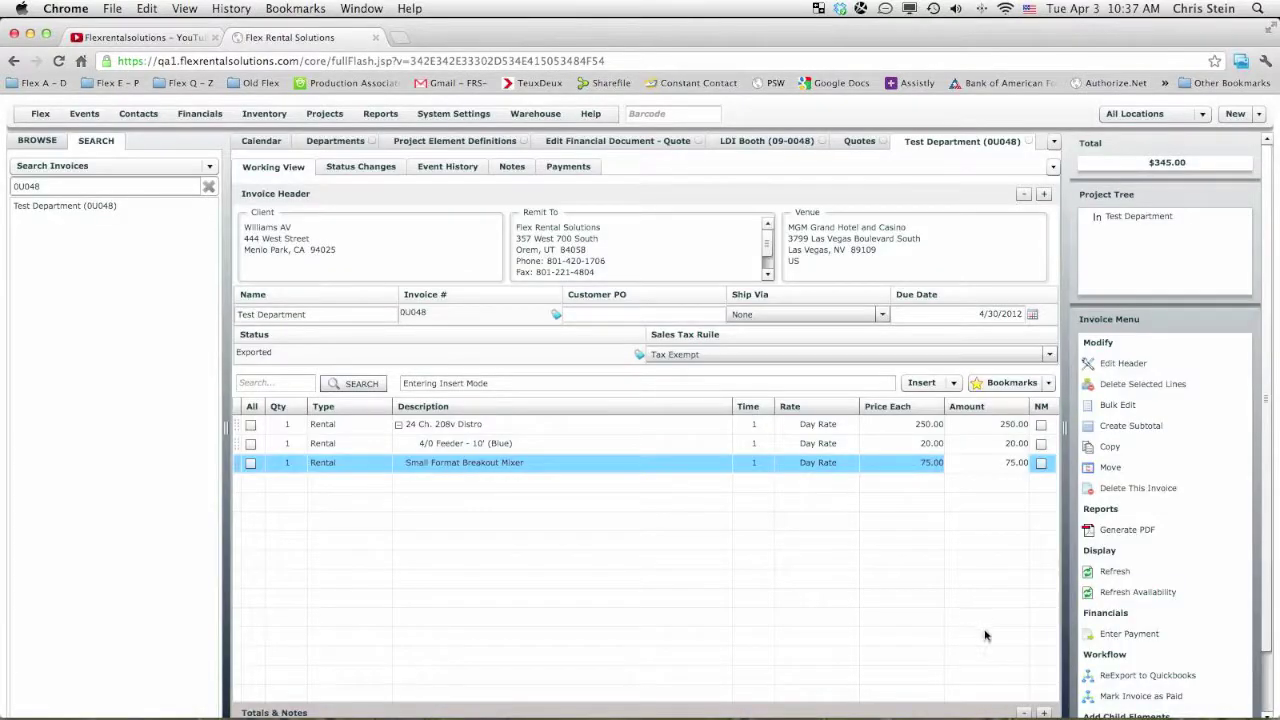
# Re-export invoice 0U048 to QuickBooks and dismiss the success message
pyautogui.click(1154, 676)
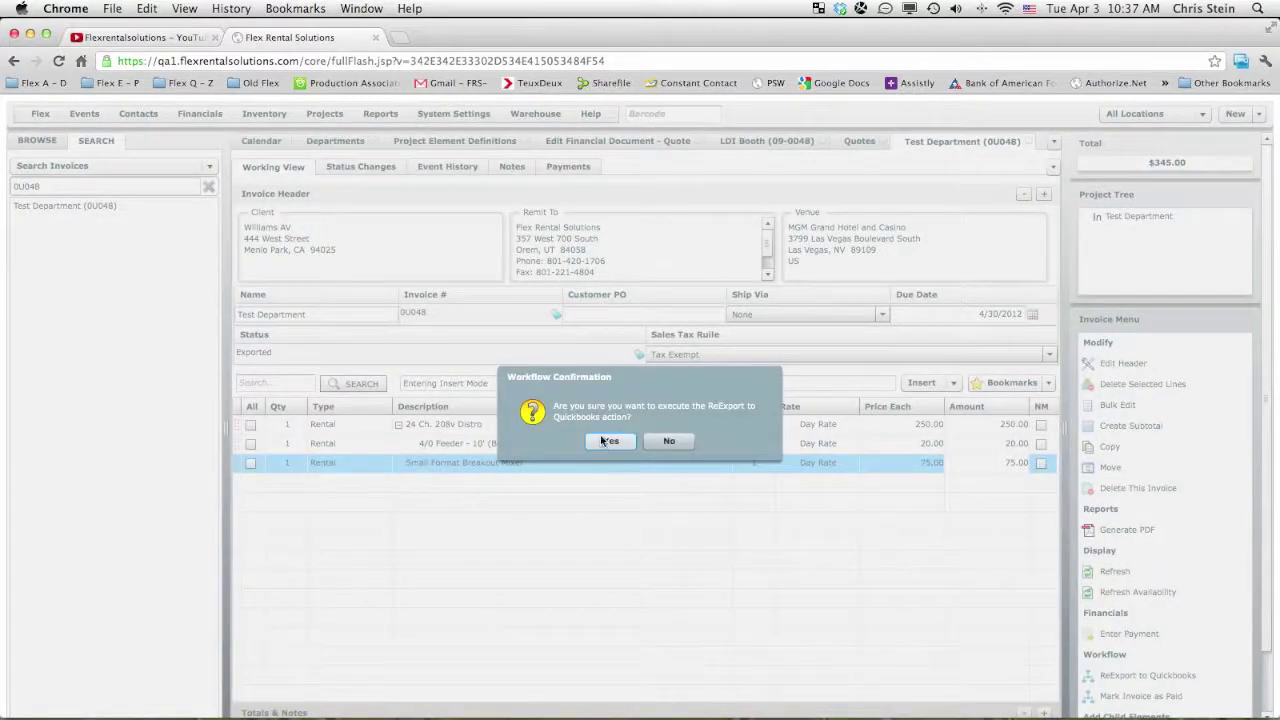
pyautogui.click(606, 441)
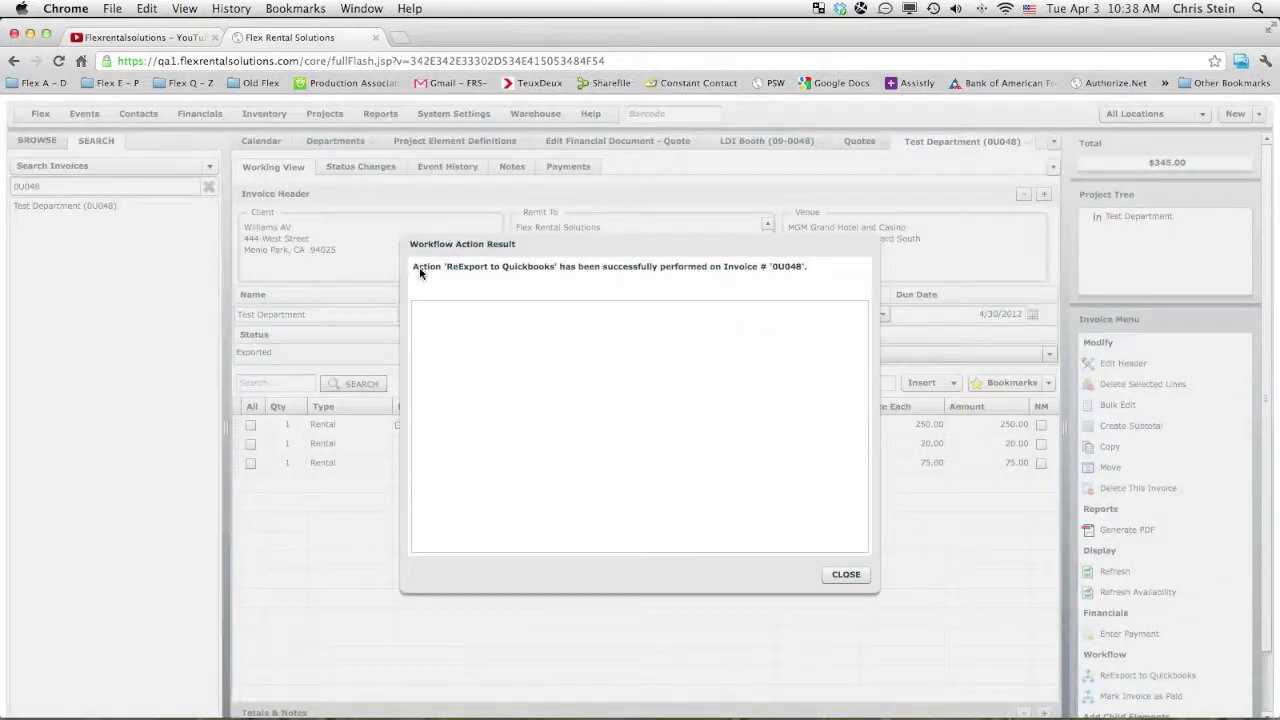
pyautogui.click(846, 574)
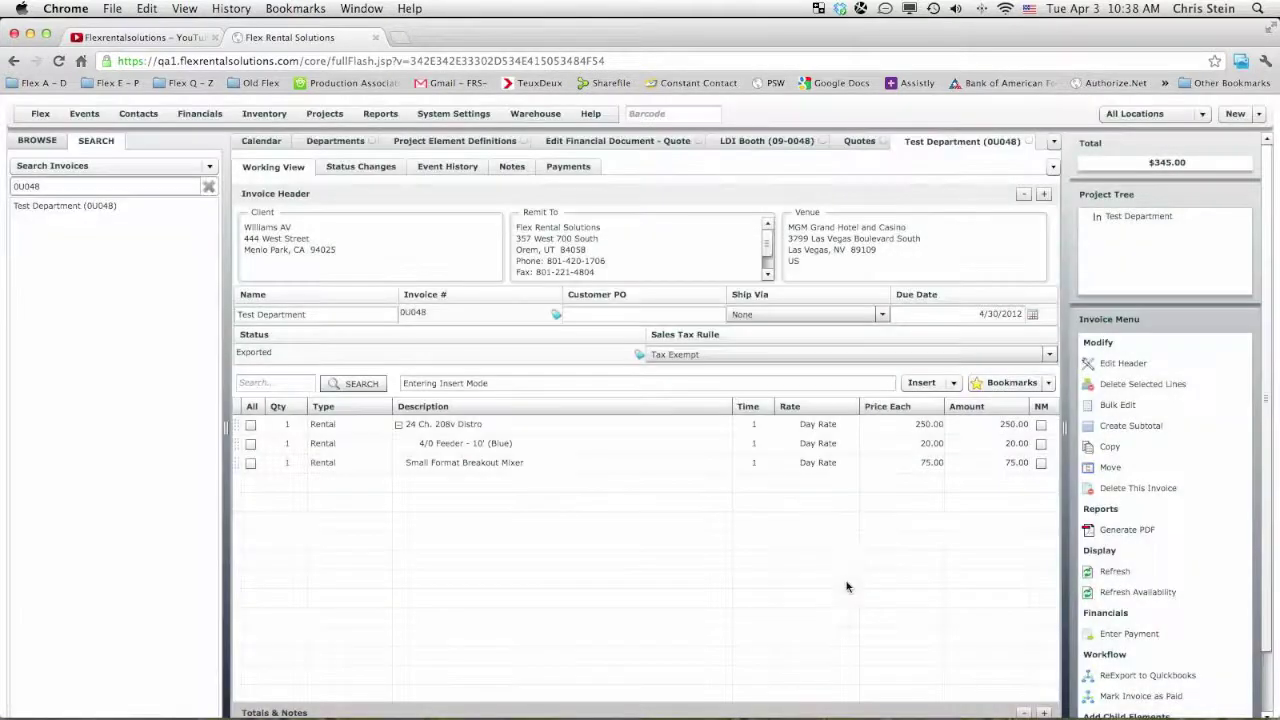
# View the Integration Bus status page, showing the QuickBooks queue Active with 1 pending
pyautogui.click(445, 114)
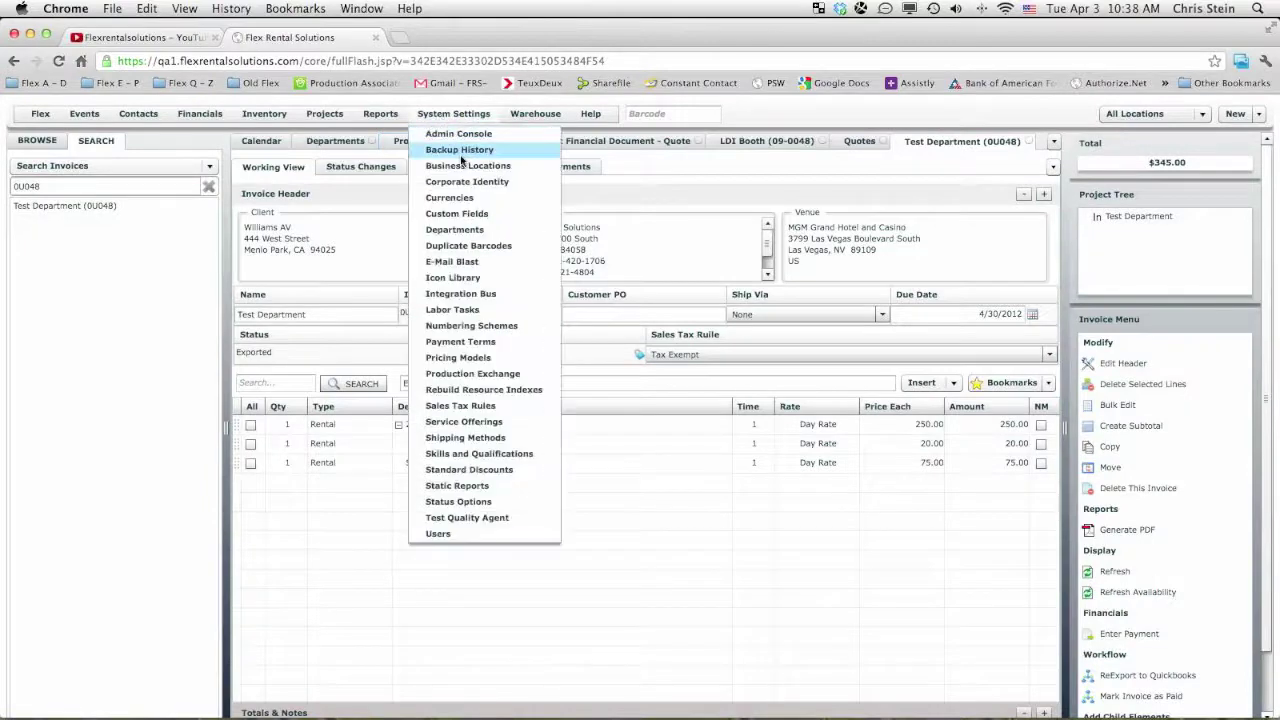
pyautogui.click(452, 293)
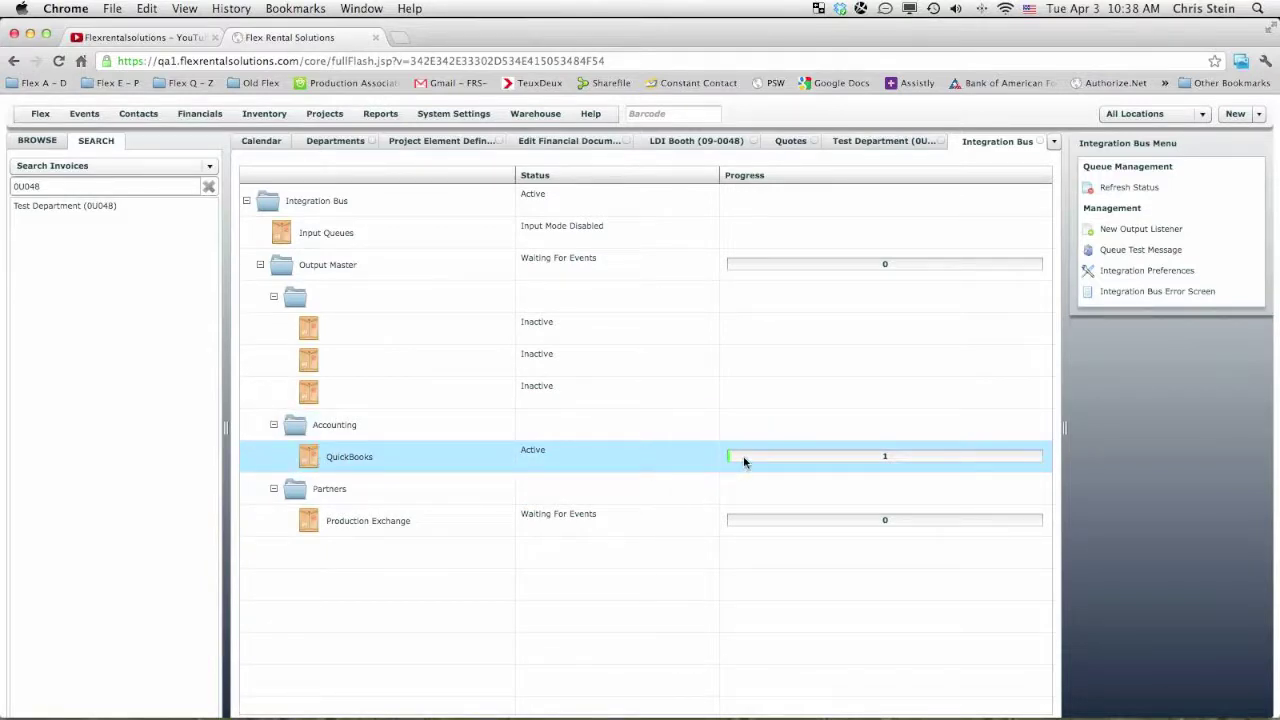
pyautogui.moveTo(765, 705)
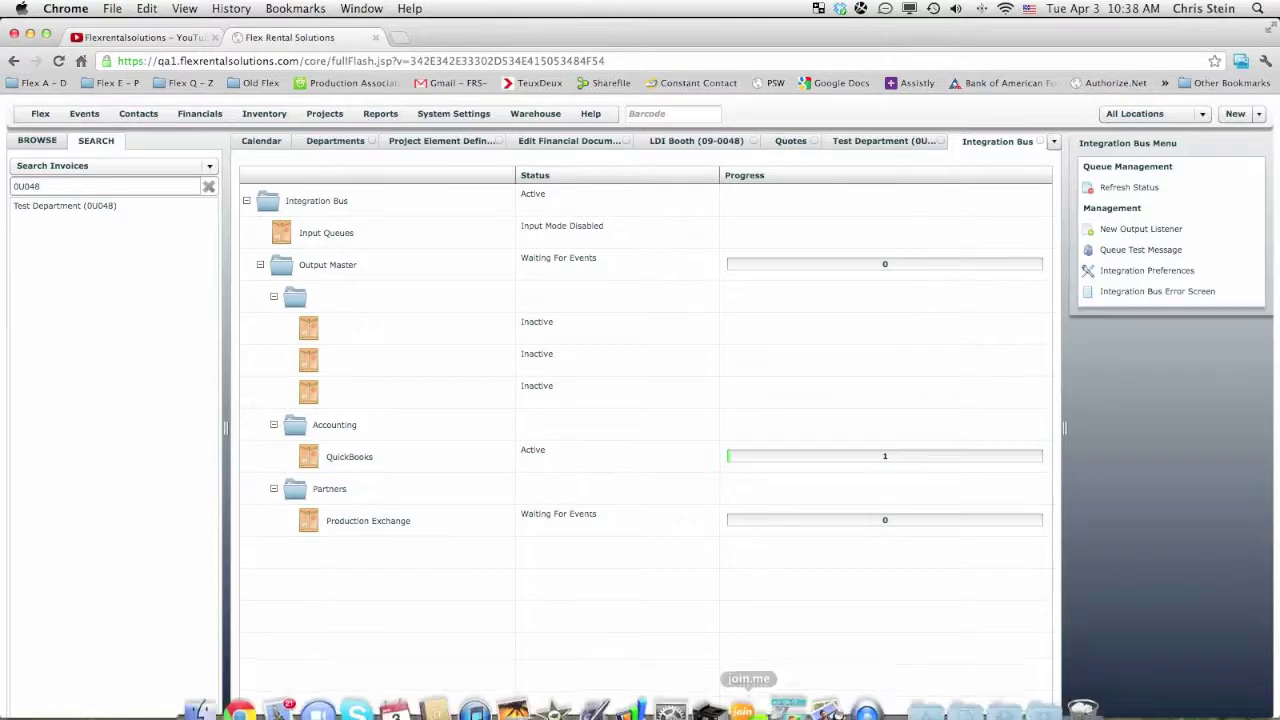
# Run the Web Connector update so invoice 0U048 shows Live Event, mixer 75.00, total 345.00
pyautogui.click(788, 690)
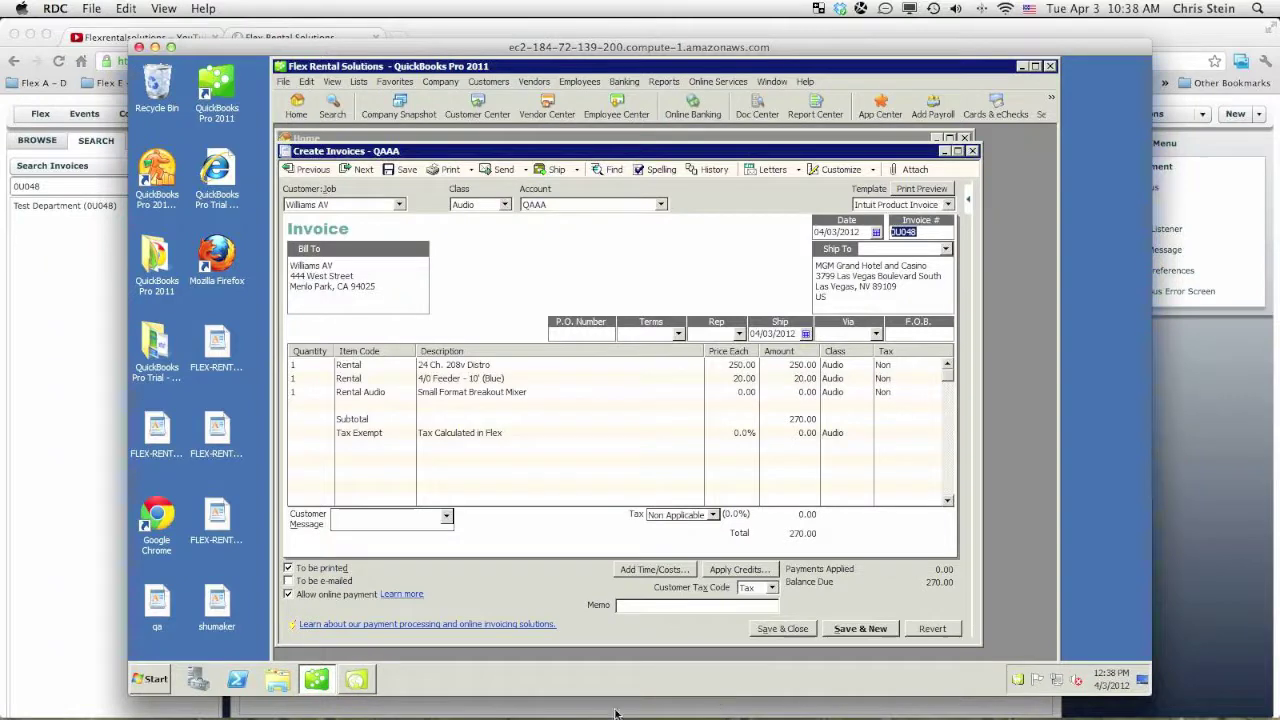
pyautogui.click(362, 681)
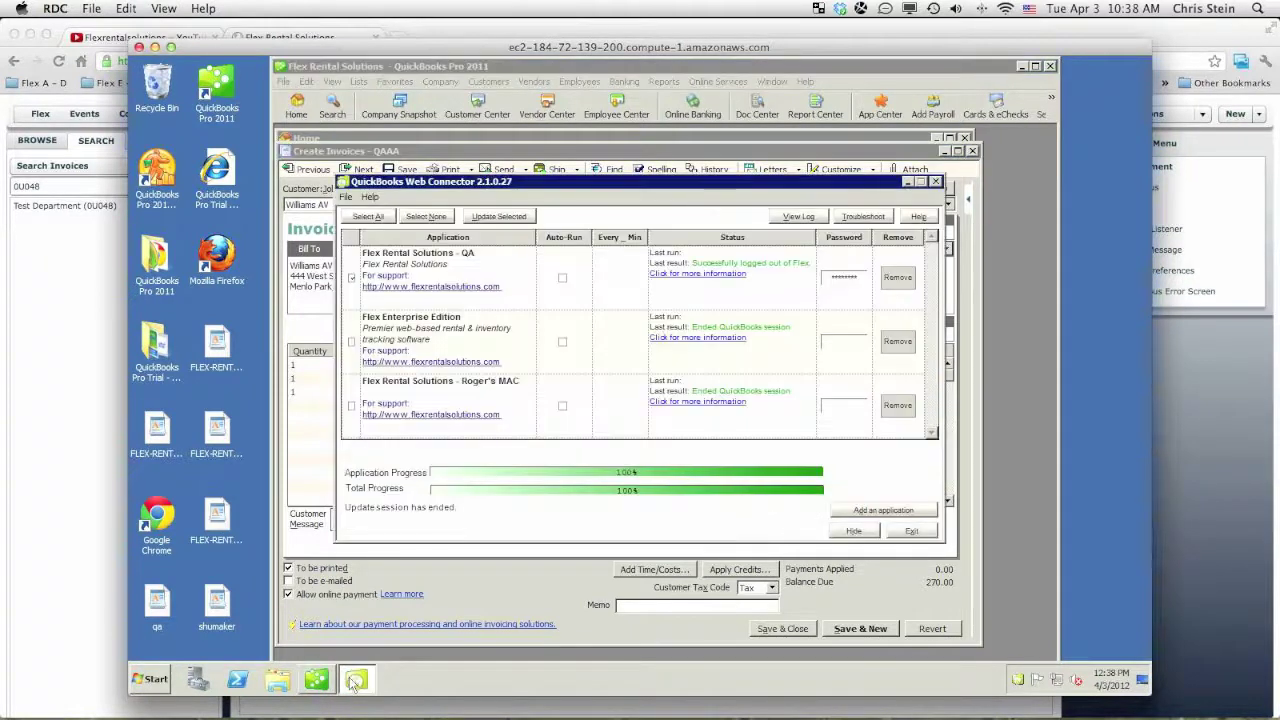
pyautogui.click(518, 219)
pyautogui.click(295, 440)
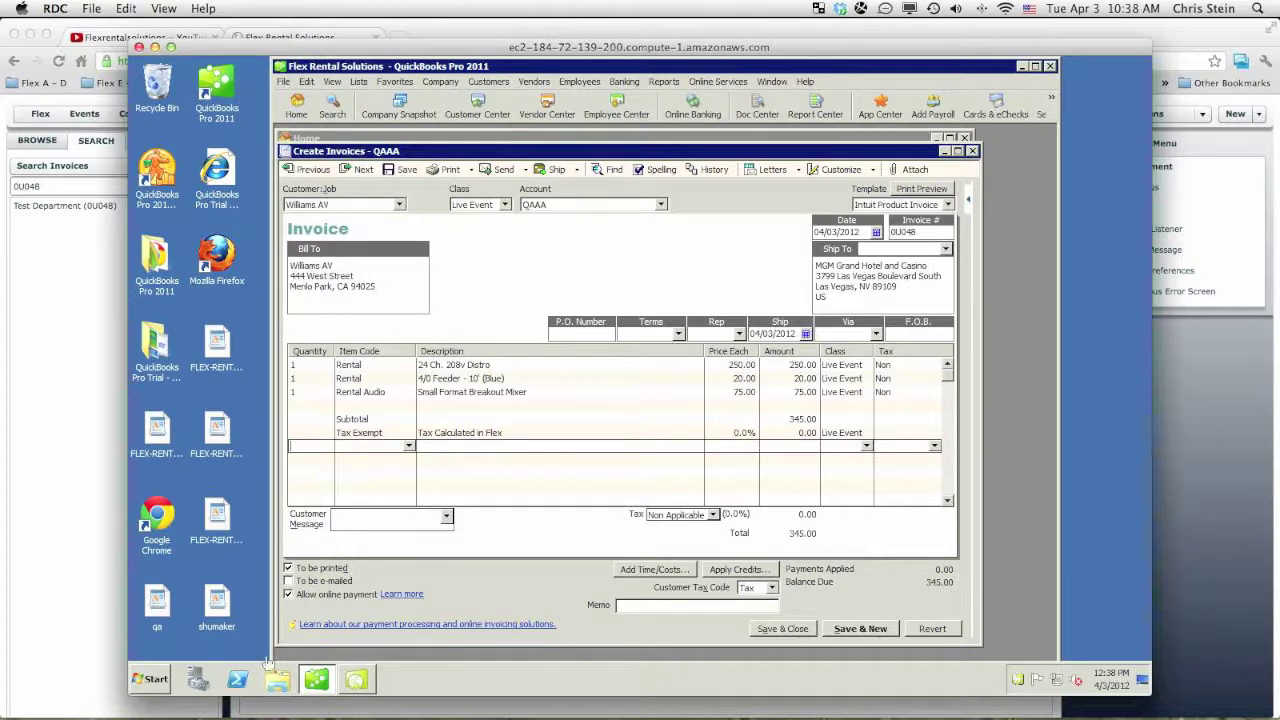
# Verify the first QuickBooks invoice line carries Live Event, then return to Flex's Integration Bus page
pyautogui.click(71, 642)
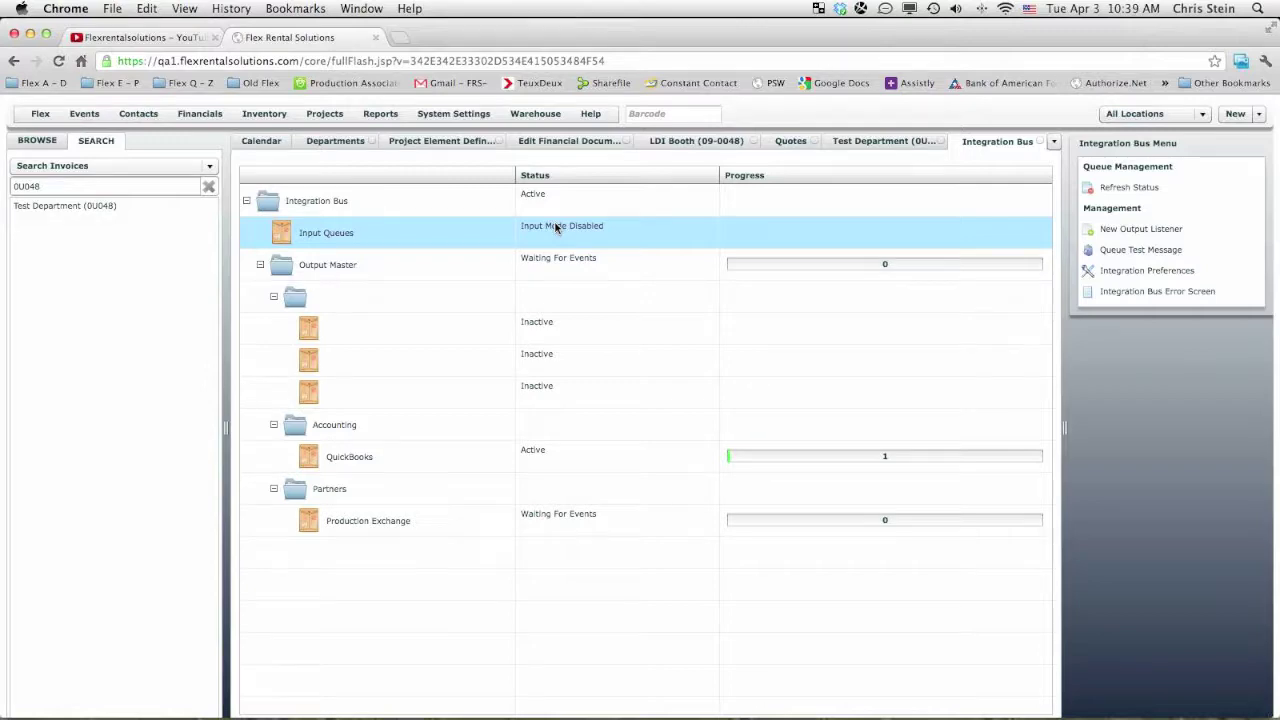
pyautogui.moveTo(612, 700)
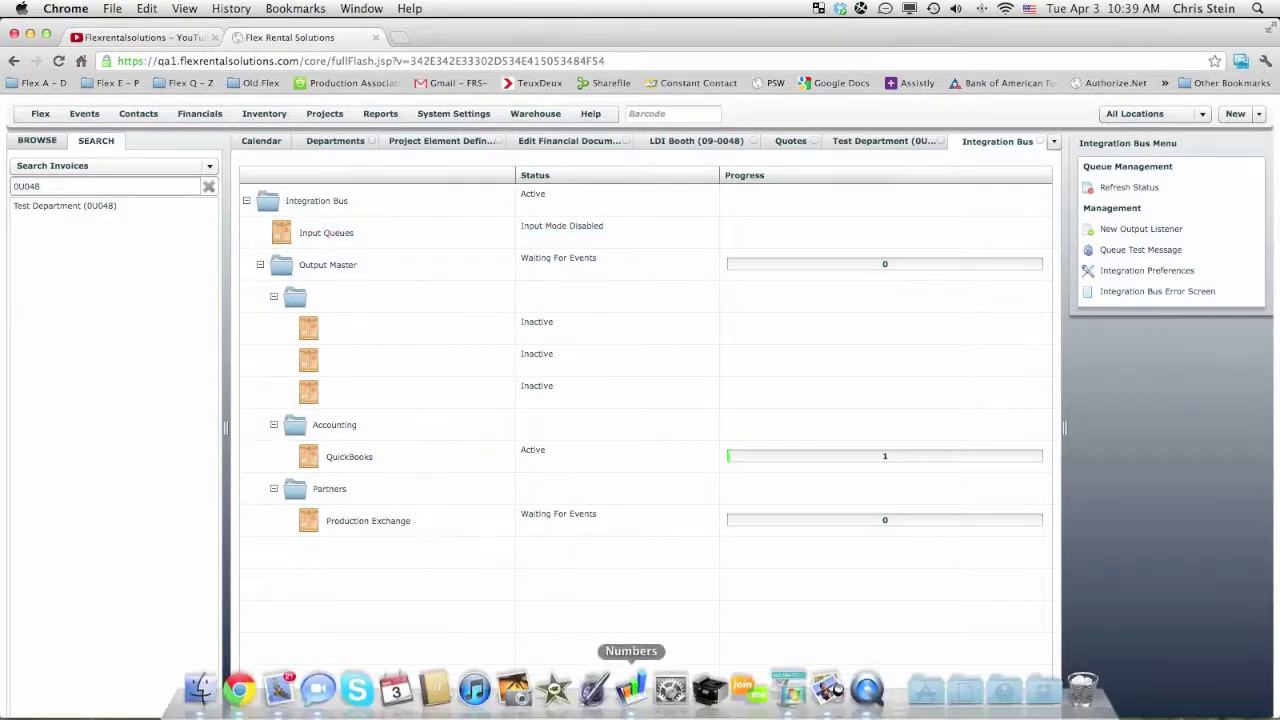
pyautogui.click(792, 692)
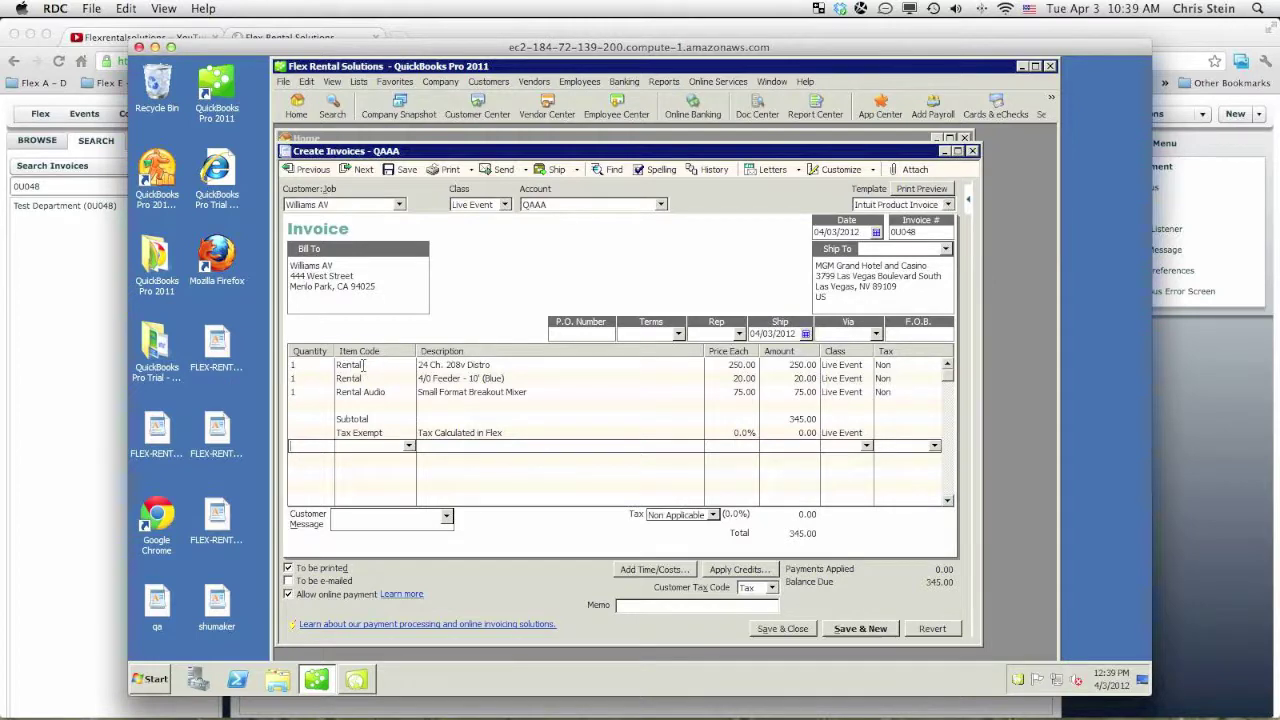
pyautogui.click(364, 365)
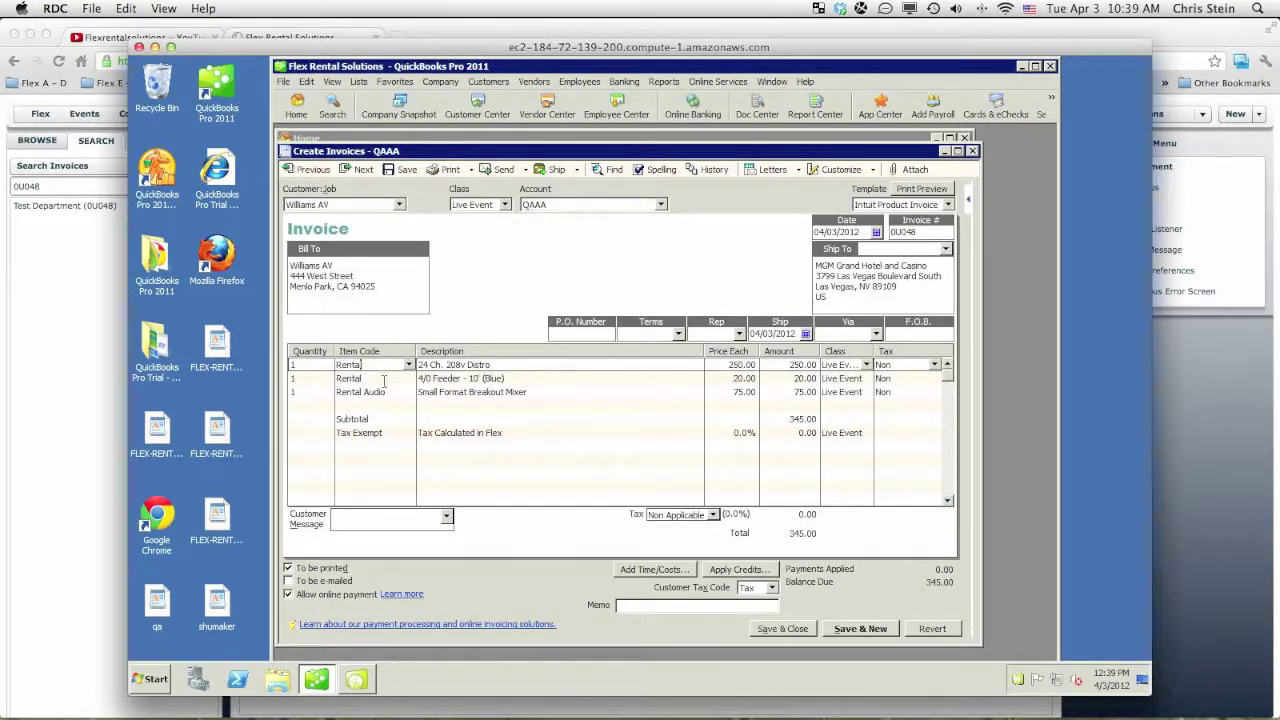
pyautogui.click(83, 657)
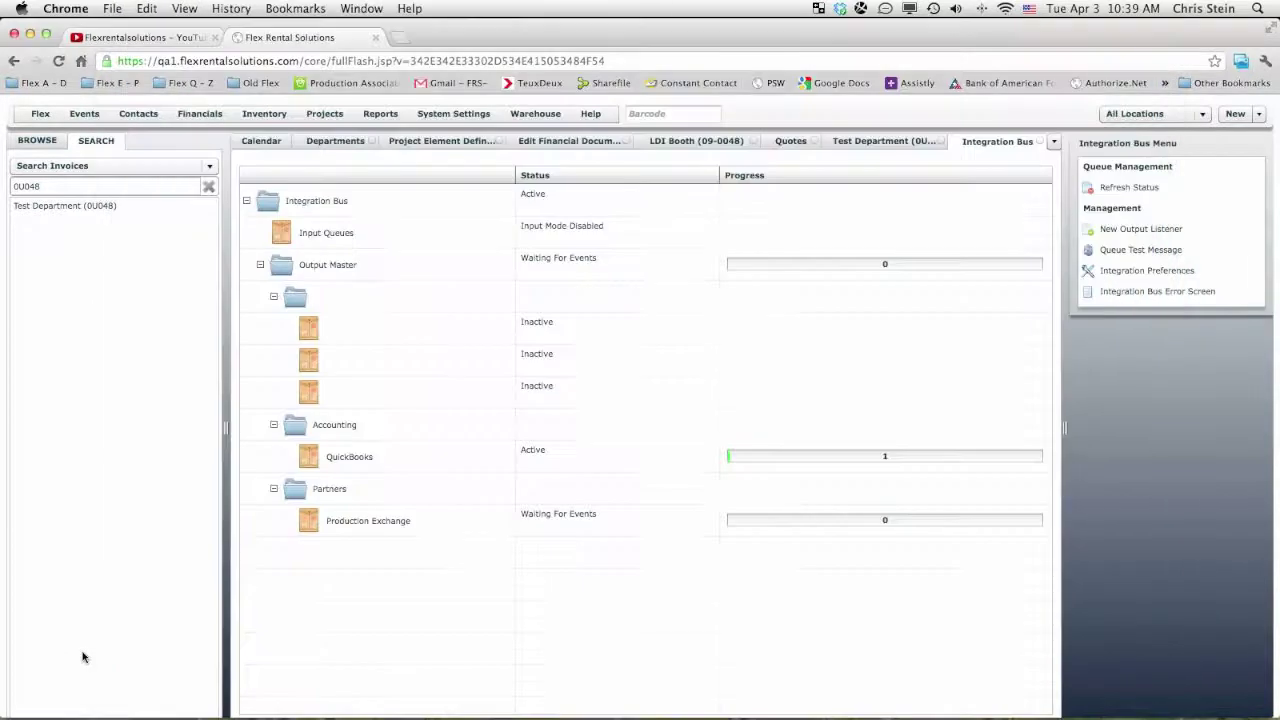
pyautogui.click(47, 145)
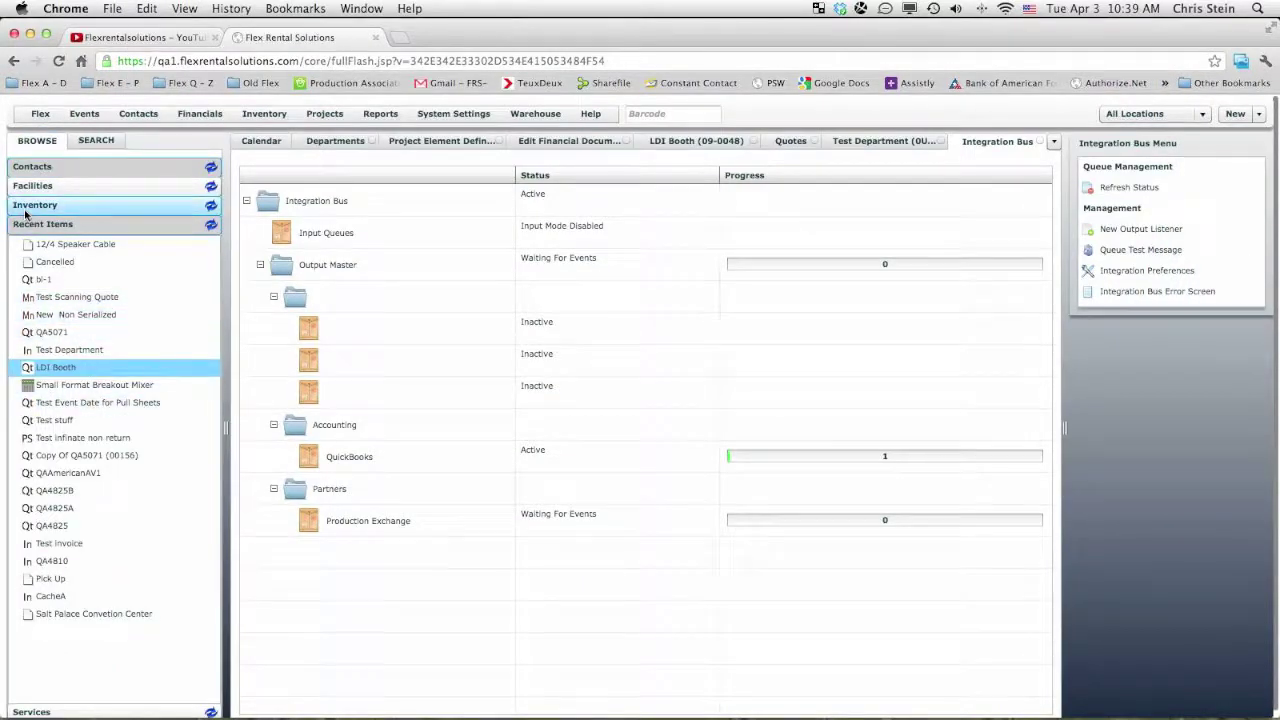
# Browse the Inventory tree and inspect the Audio group's settings (sales account AUDIO) without saving
pyautogui.click(27, 208)
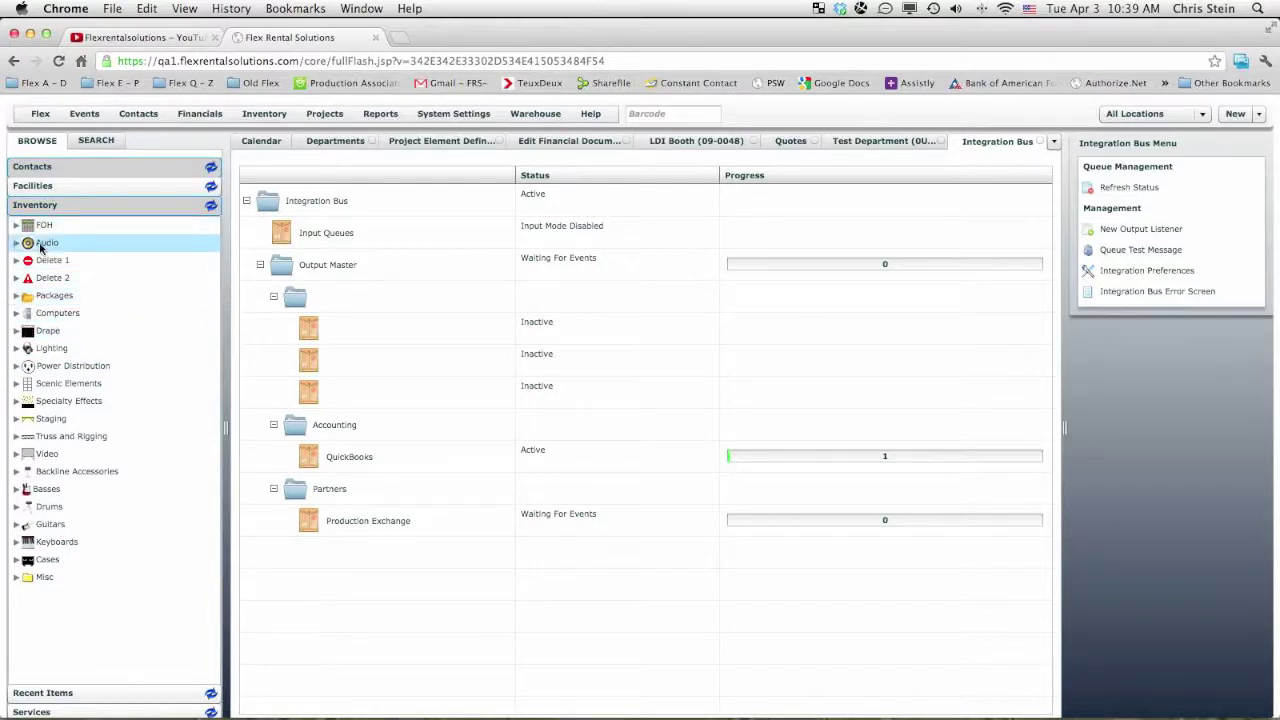
pyautogui.rightClick(40, 245)
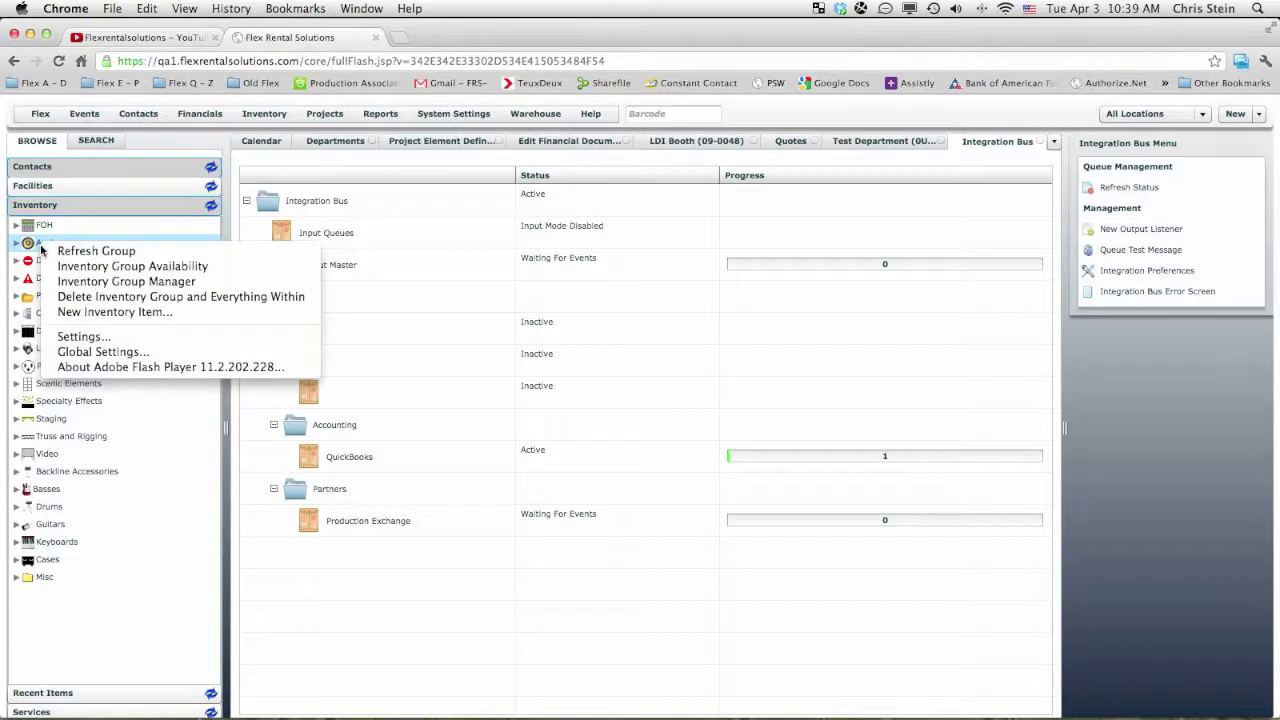
pyautogui.click(93, 283)
pyautogui.click(586, 413)
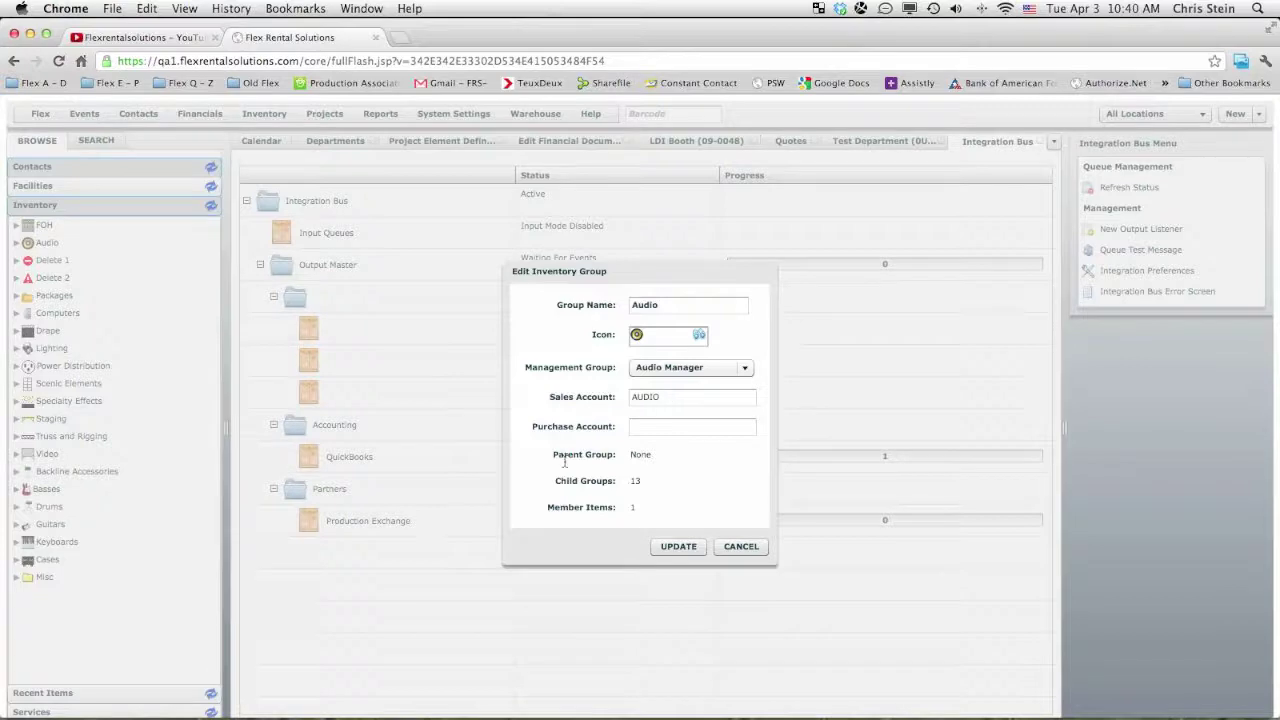
pyautogui.click(735, 545)
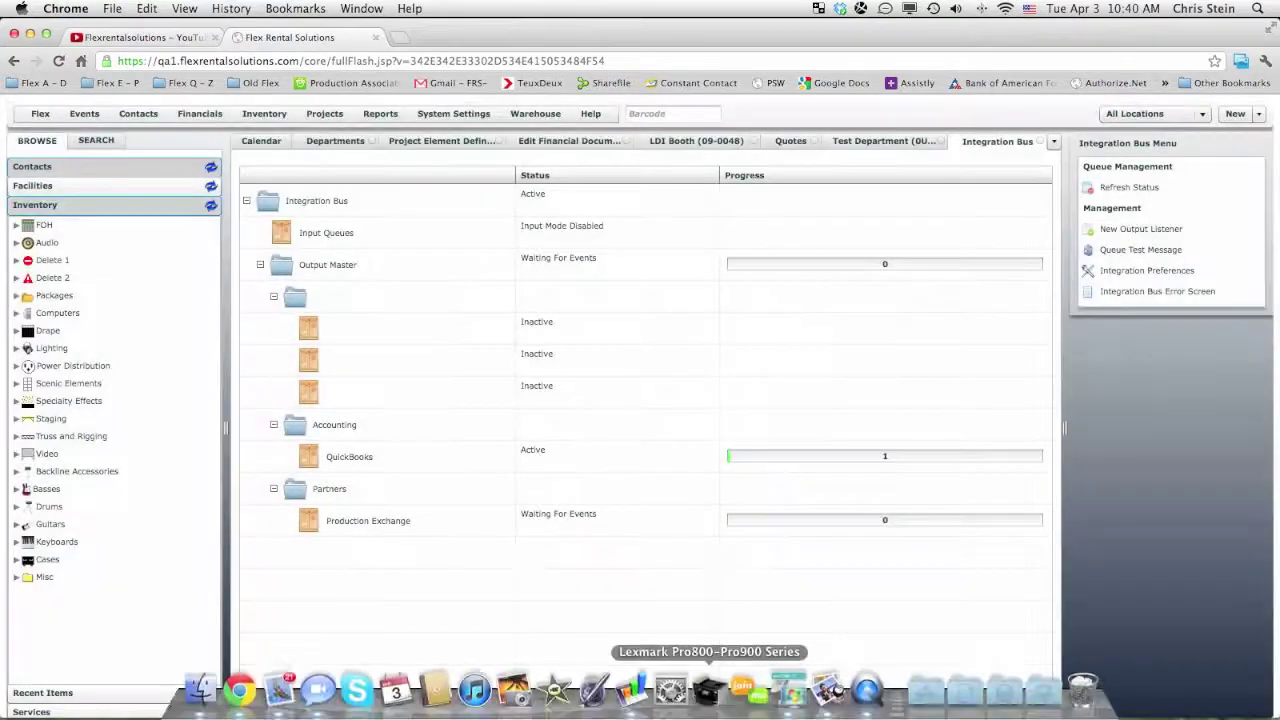
pyautogui.click(786, 695)
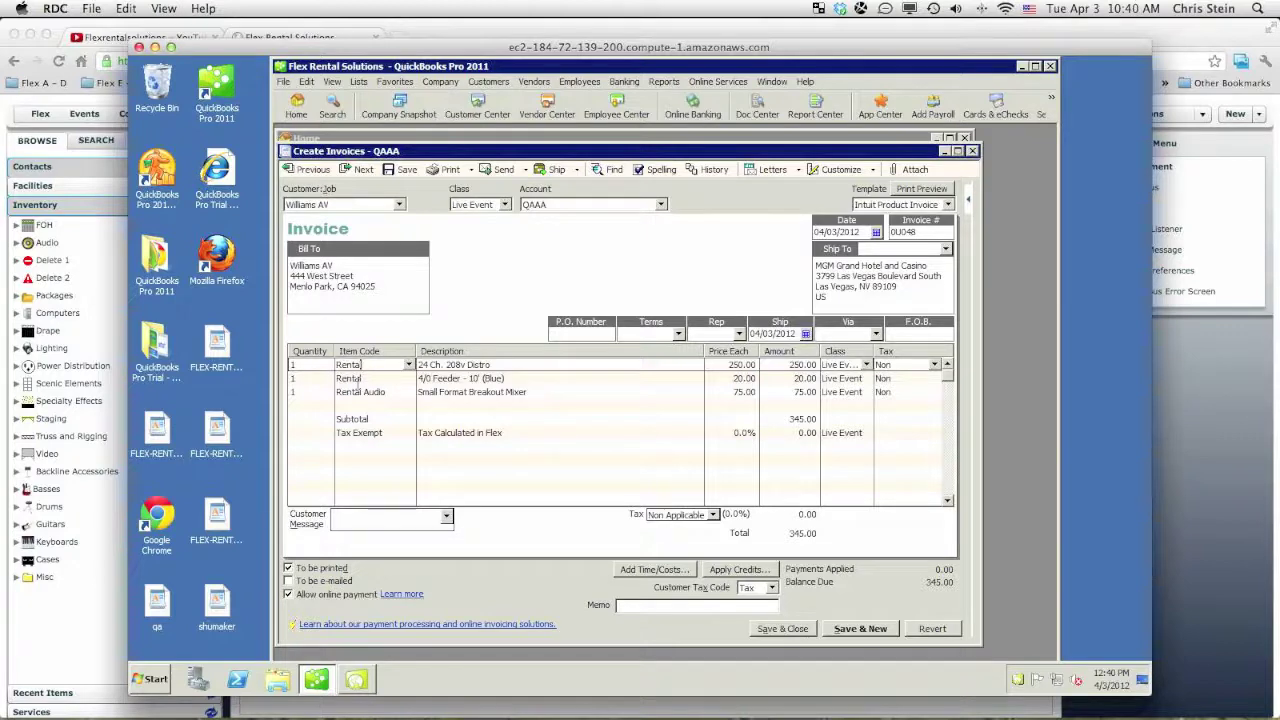
pyautogui.click(42, 608)
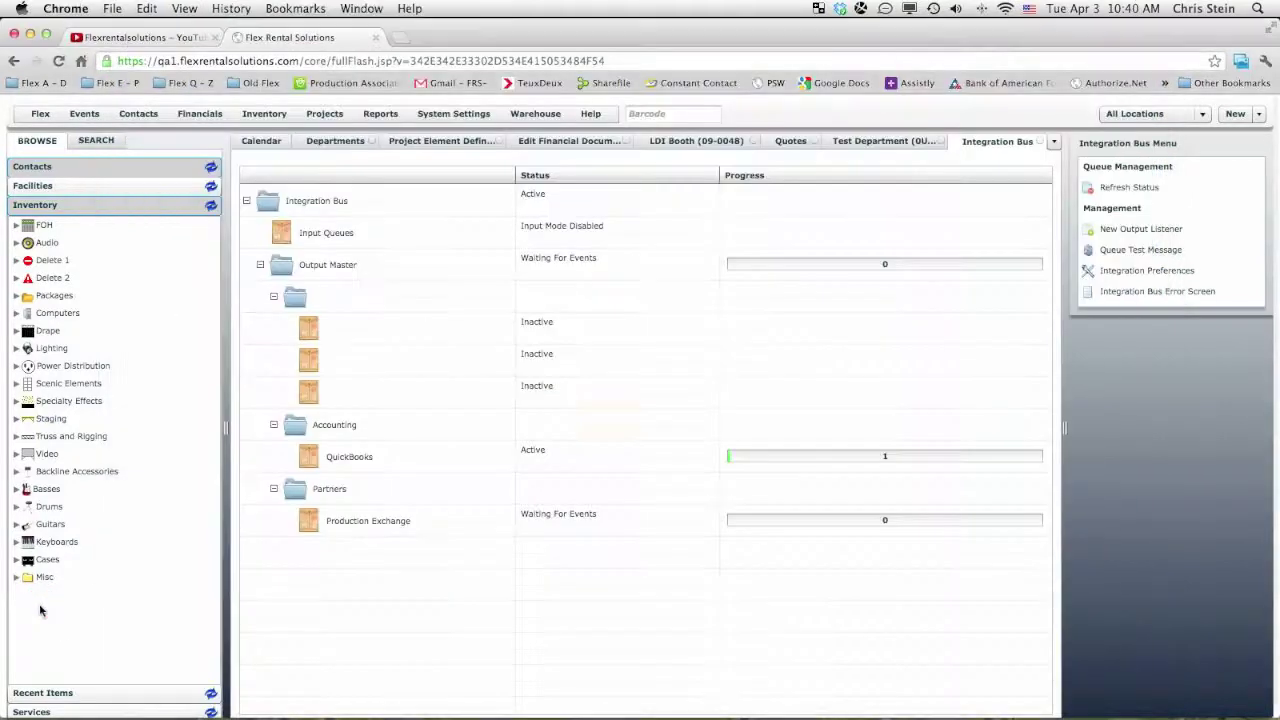
# Display the eight departments, including Live Event coded LVENT and abbreviated EVENT
pyautogui.click(344, 142)
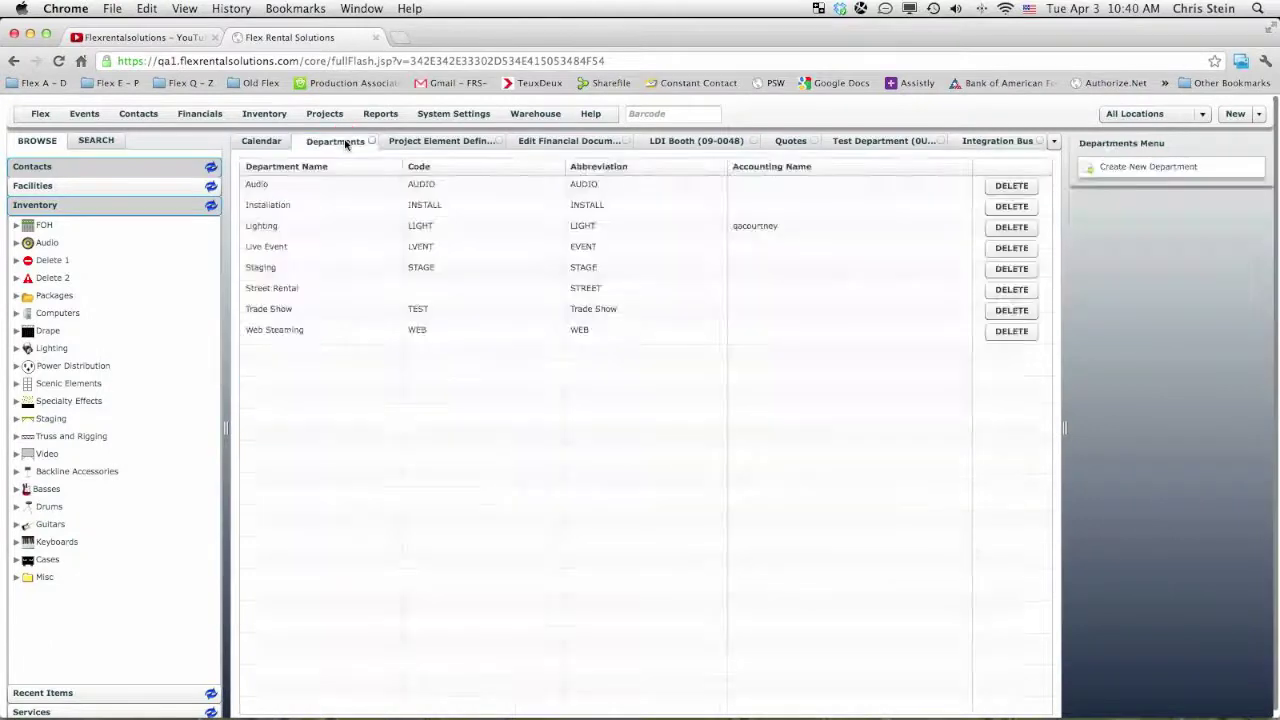